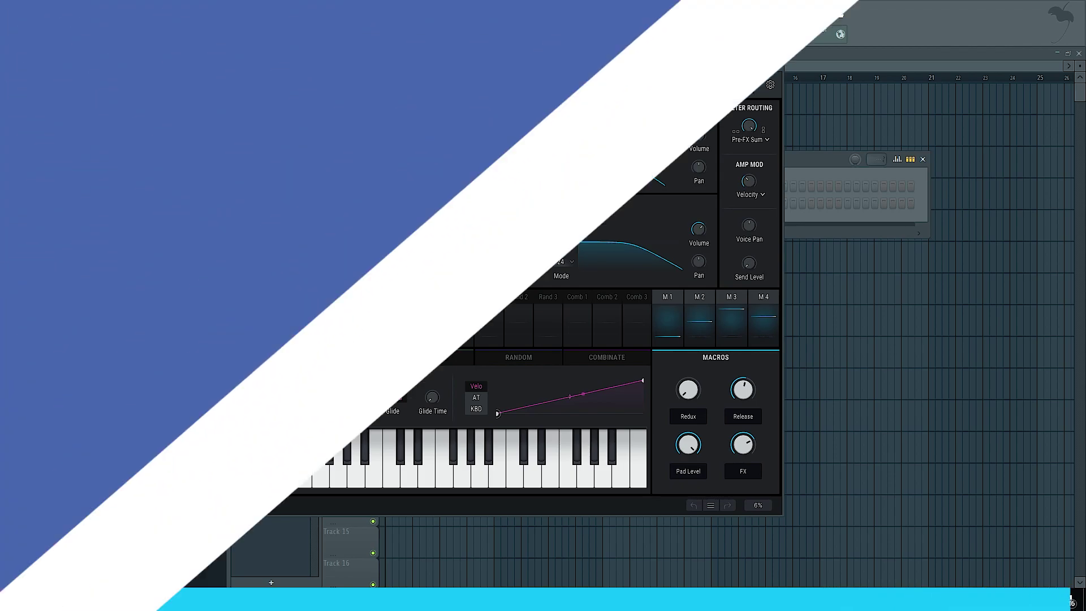
Reset the synth to the Default preset and set Engine 1's type to Analog
click(71, 84)
click(59, 61)
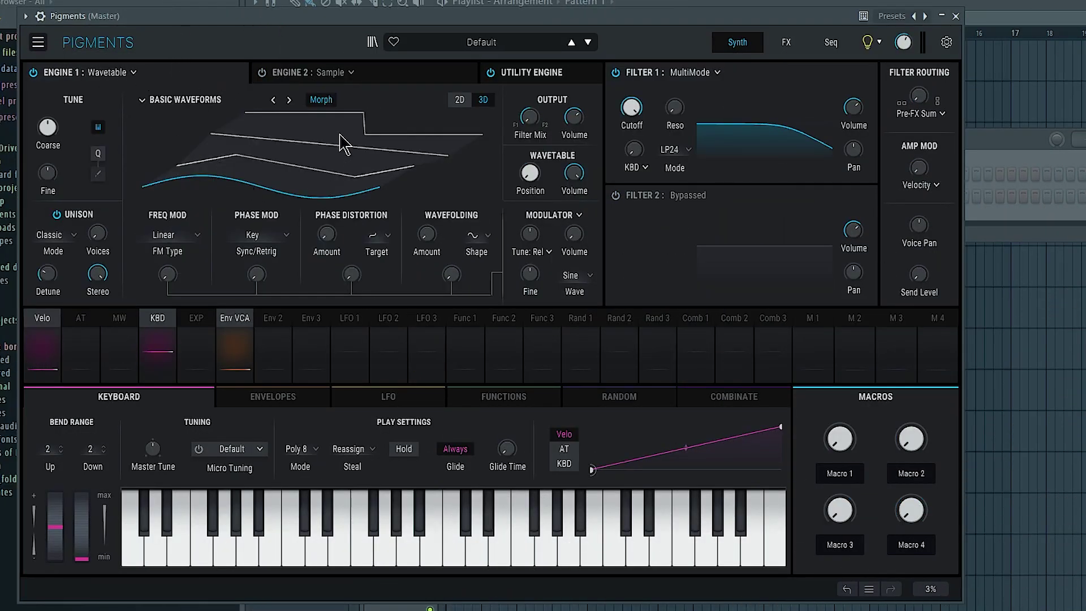
click(116, 73)
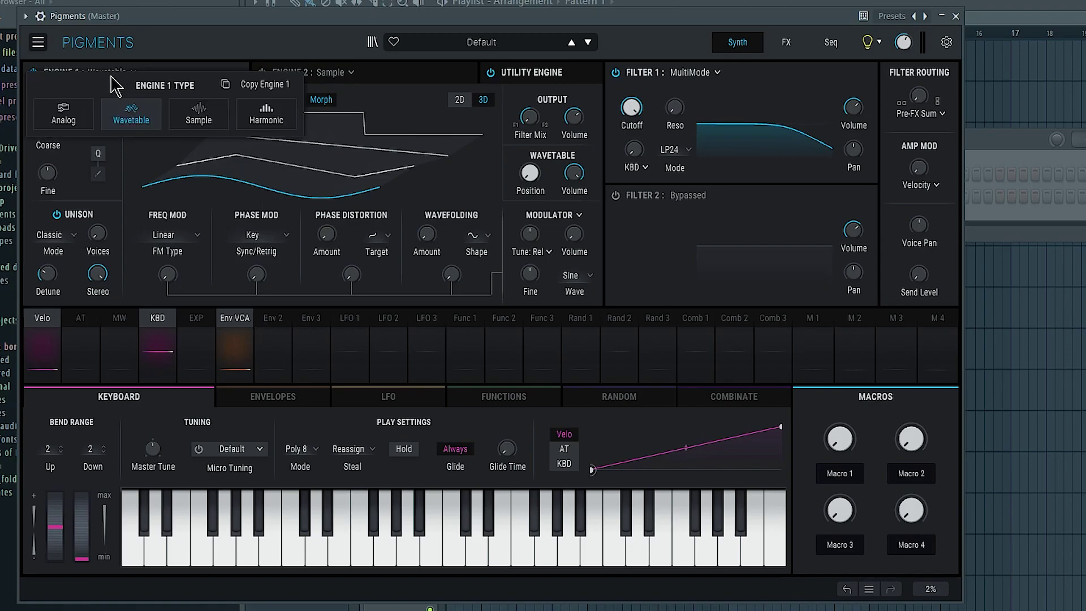
click(82, 113)
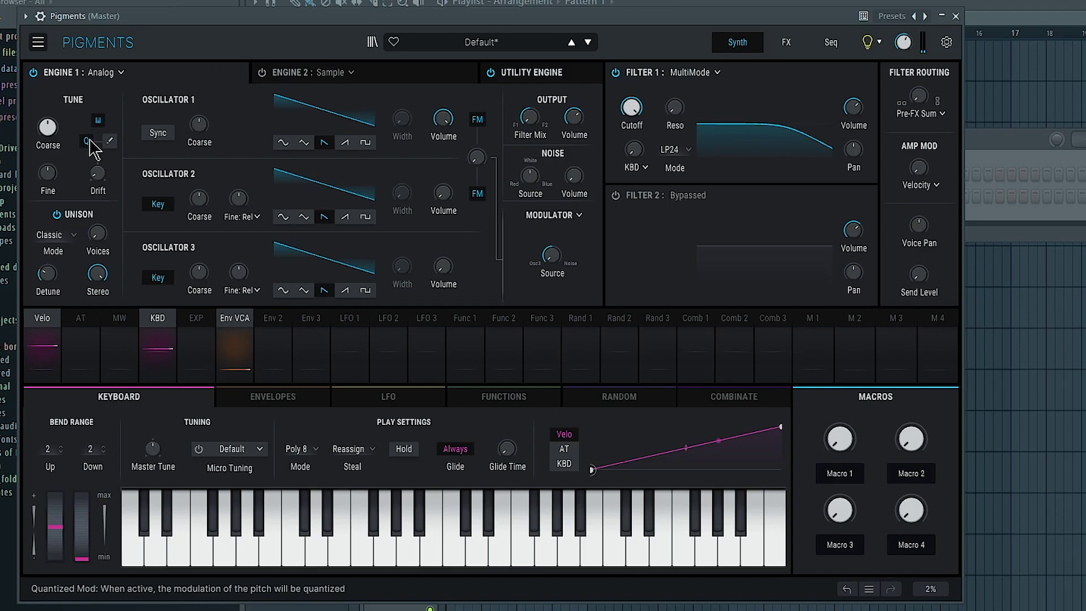
Restrict Engine 1's pitch Mod Quantize to a few selected notes by switching most of the others off
click(110, 140)
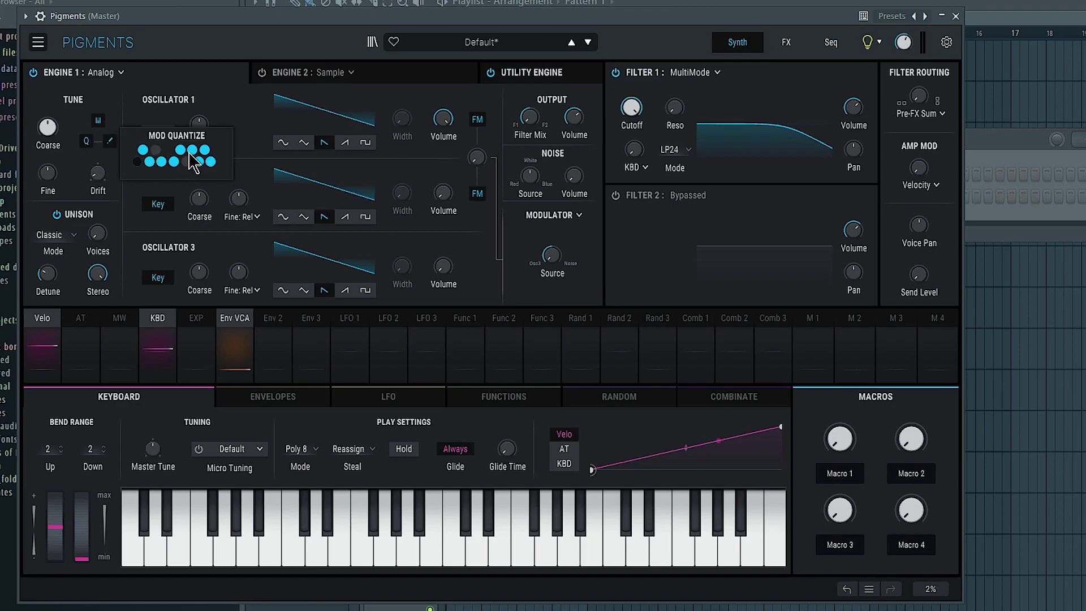
mouse_move(148, 162)
mouse_down()
mouse_move(216, 164)
mouse_move(141, 147)
mouse_up()
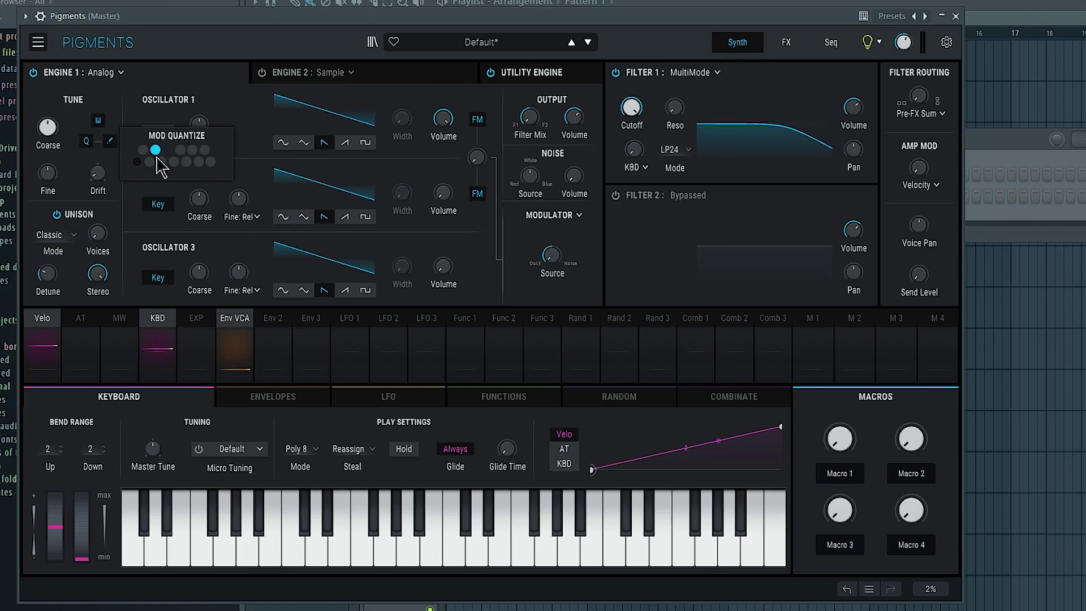
click(192, 150)
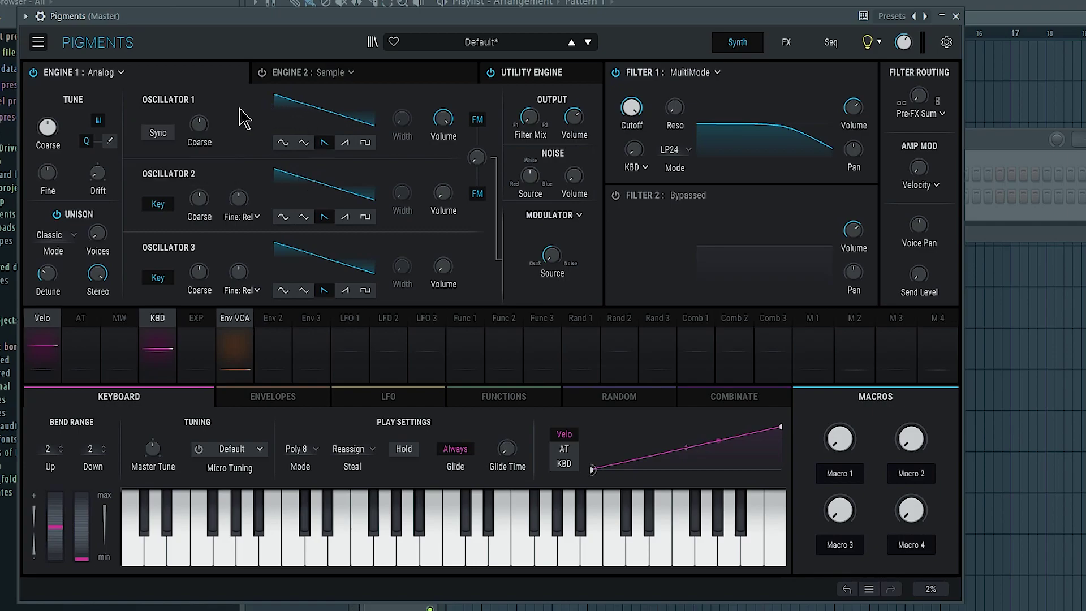
Assign Function 1 to modulate Engine 1's Coarse tuning with an amount of 0.14
click(491, 401)
click(463, 334)
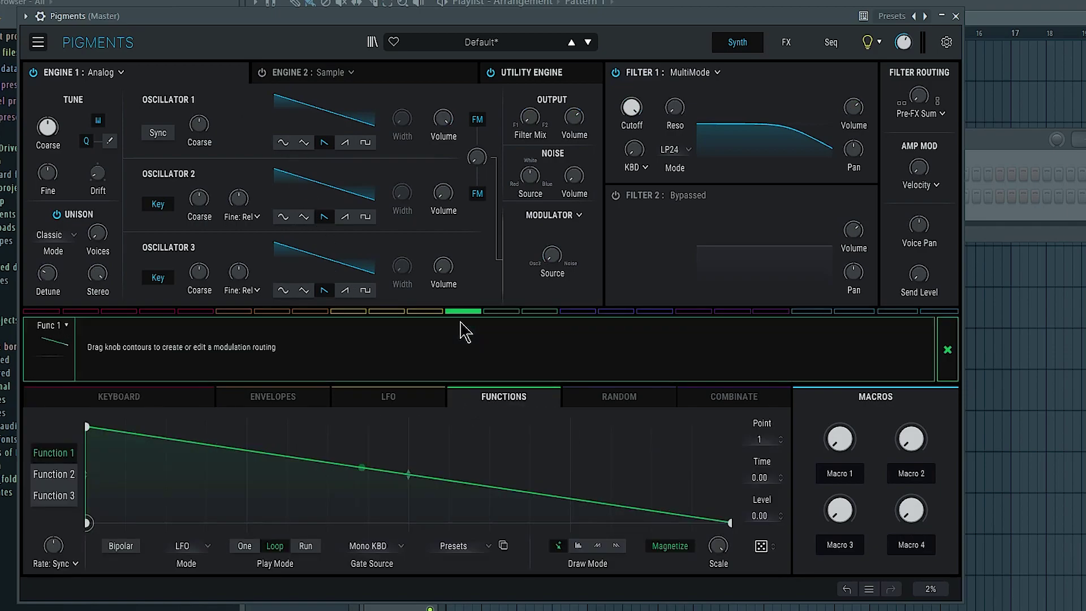
mouse_move(38, 124)
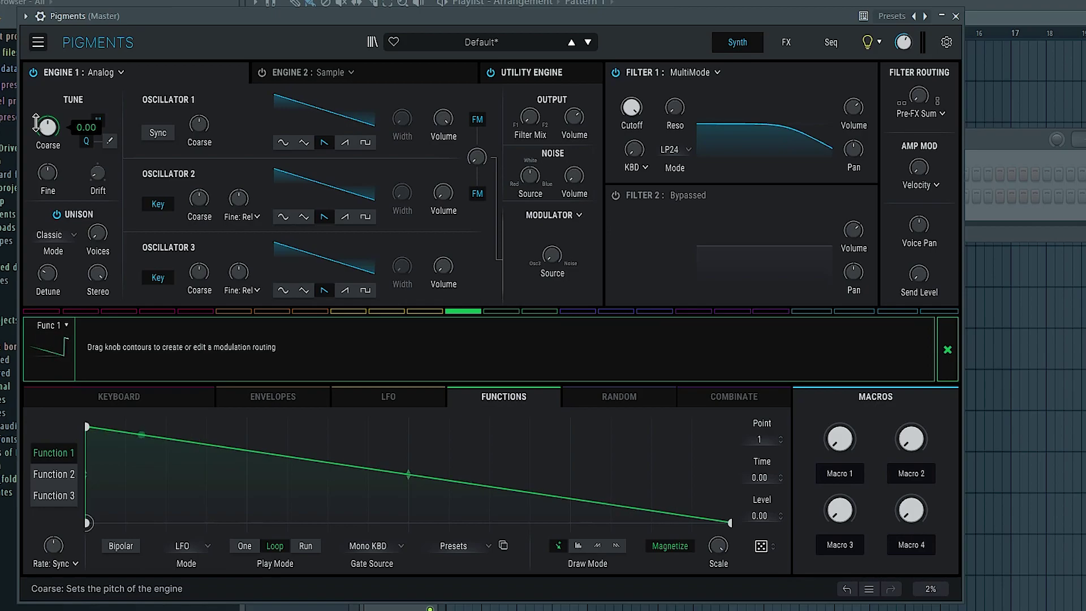
drag(35, 122, 36, 119)
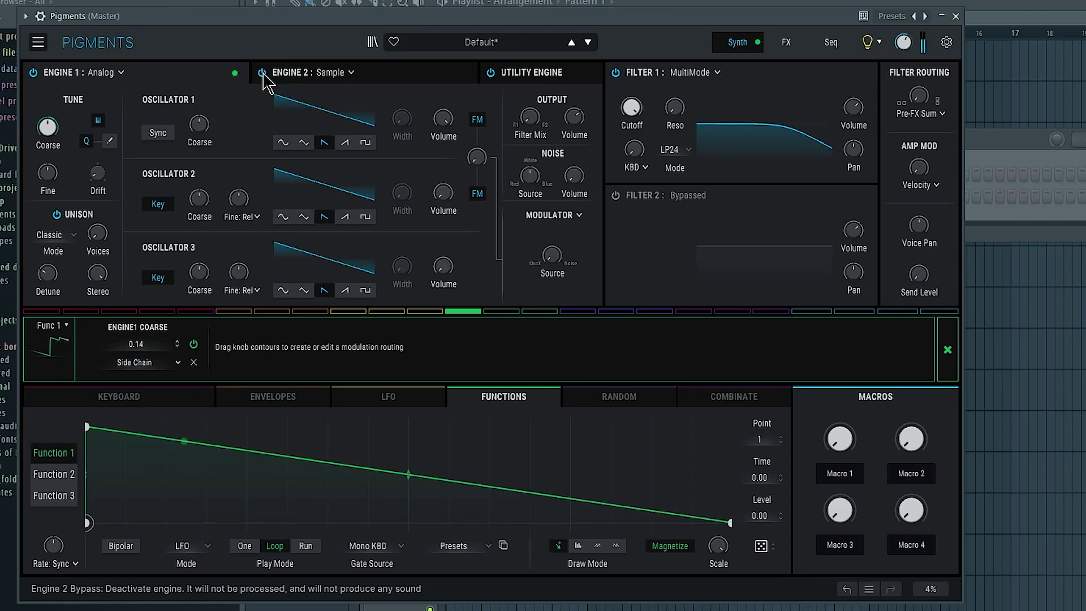
Change Engine 2's type from Sample to Analog, bypass it, and return to Engine 1's settings
click(407, 72)
click(172, 106)
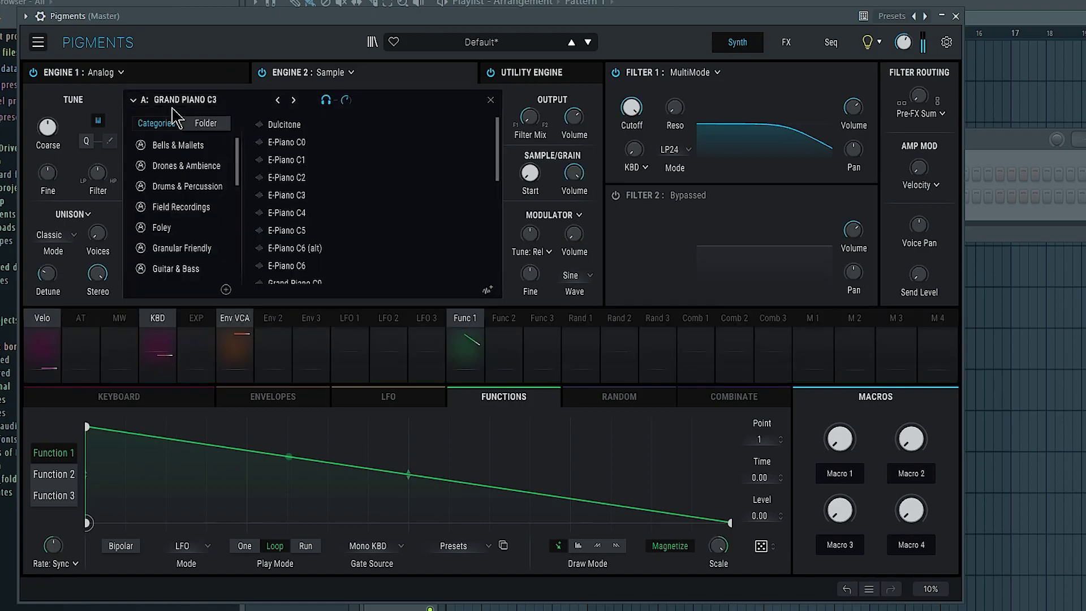
click(338, 78)
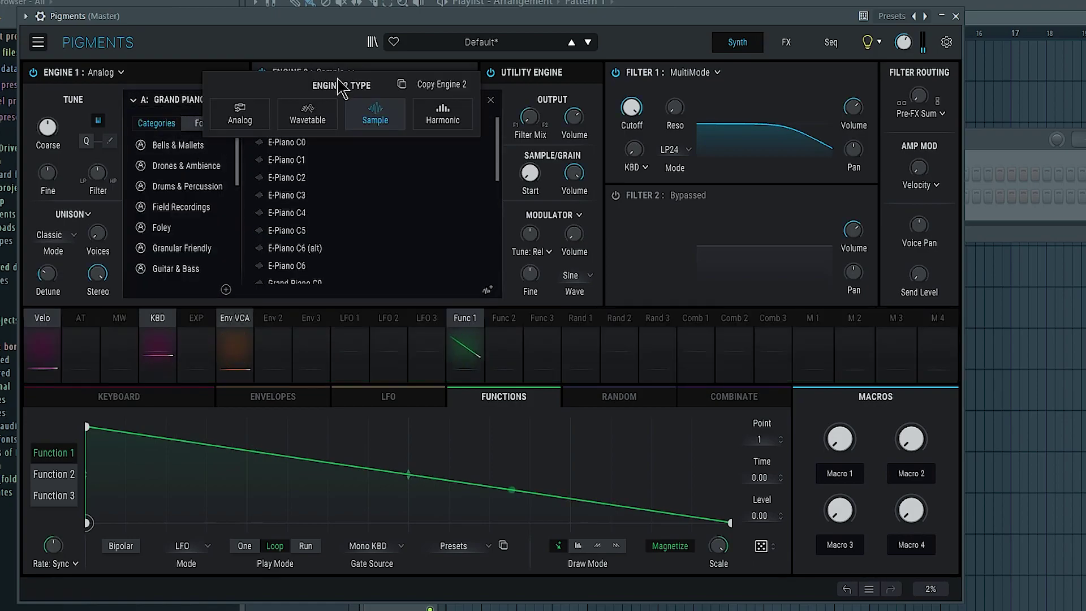
click(258, 116)
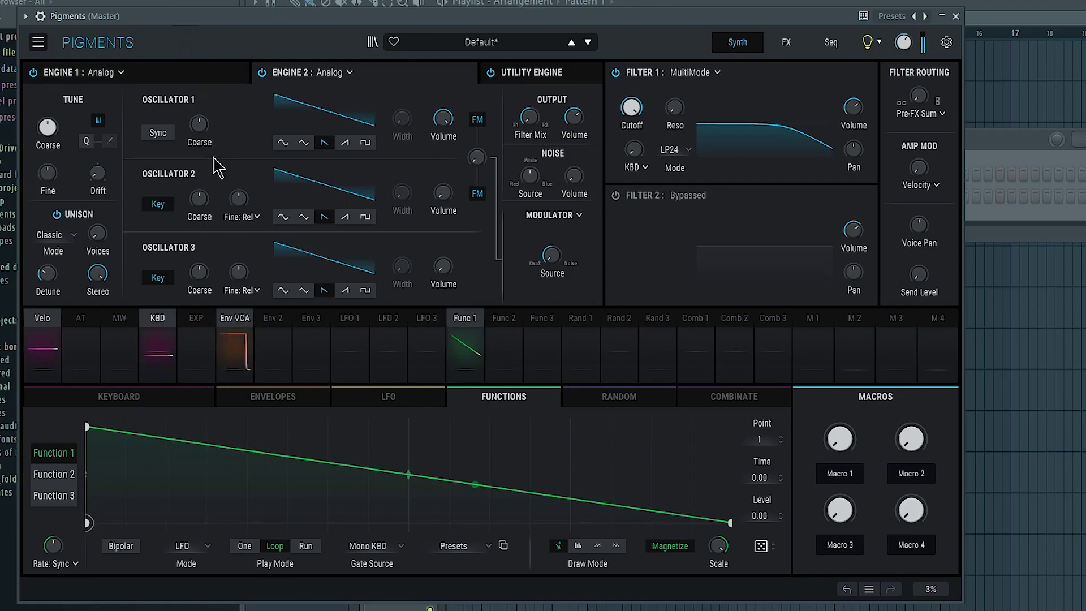
click(262, 72)
click(181, 74)
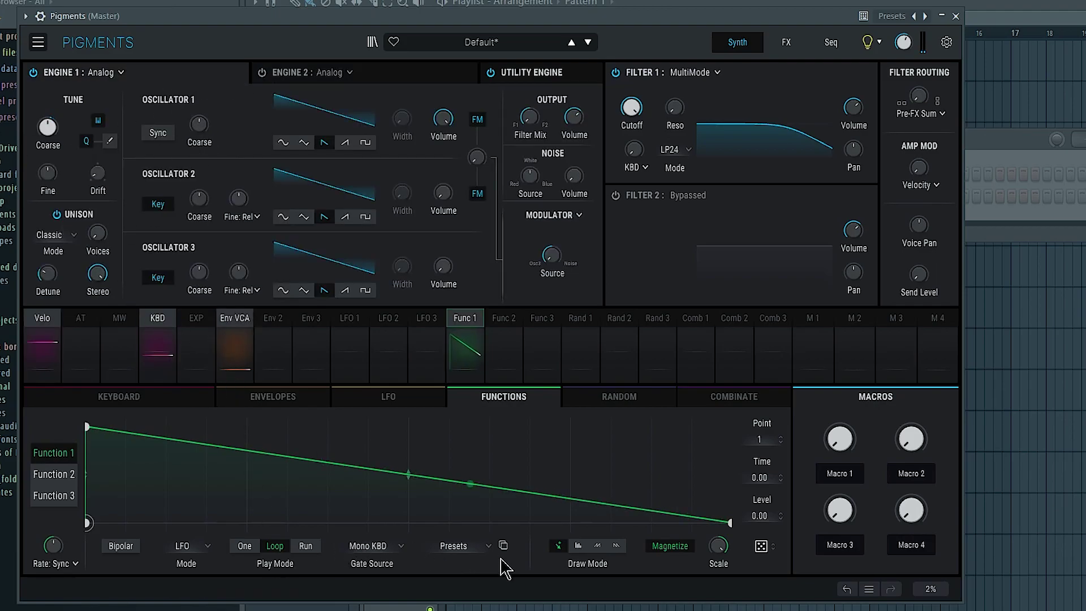
Draw a 16-step pattern of varied levels in Function 1 with the step draw mode, and lower its seventh step slightly
click(579, 546)
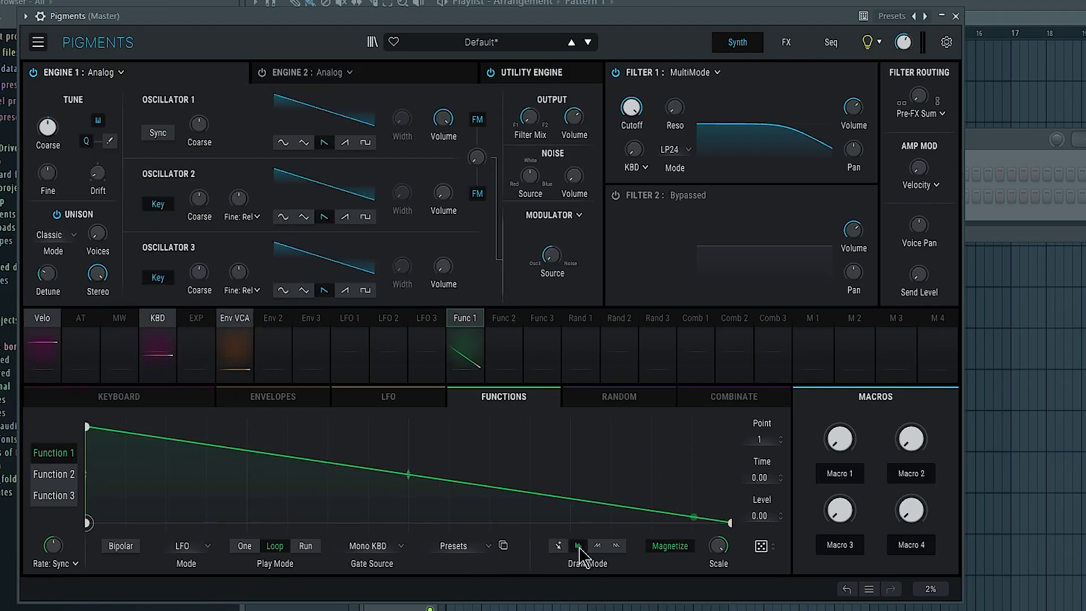
mouse_move(103, 469)
mouse_down()
mouse_move(110, 412)
mouse_move(116, 445)
mouse_move(115, 416)
mouse_move(156, 494)
mouse_move(157, 534)
mouse_move(182, 447)
mouse_move(235, 466)
mouse_move(241, 518)
mouse_move(307, 472)
mouse_move(309, 451)
mouse_move(353, 470)
mouse_move(358, 458)
mouse_move(391, 477)
mouse_move(396, 530)
mouse_move(462, 460)
mouse_move(458, 405)
mouse_up()
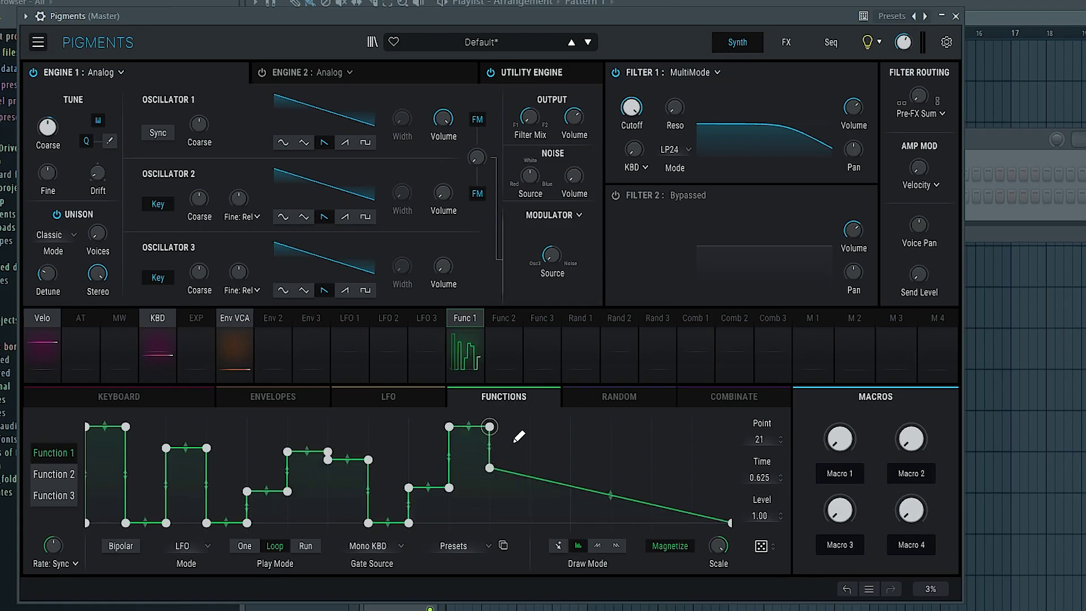
mouse_move(519, 435)
mouse_down()
mouse_move(550, 456)
mouse_move(554, 505)
mouse_move(592, 499)
mouse_move(628, 430)
mouse_move(718, 475)
mouse_move(723, 499)
mouse_up()
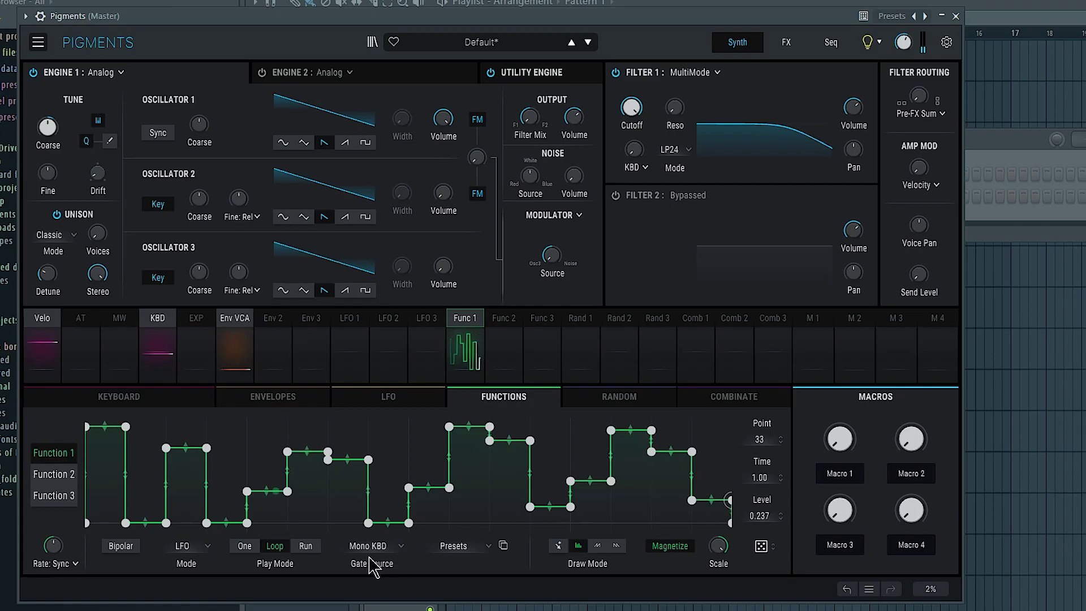
mouse_move(51, 548)
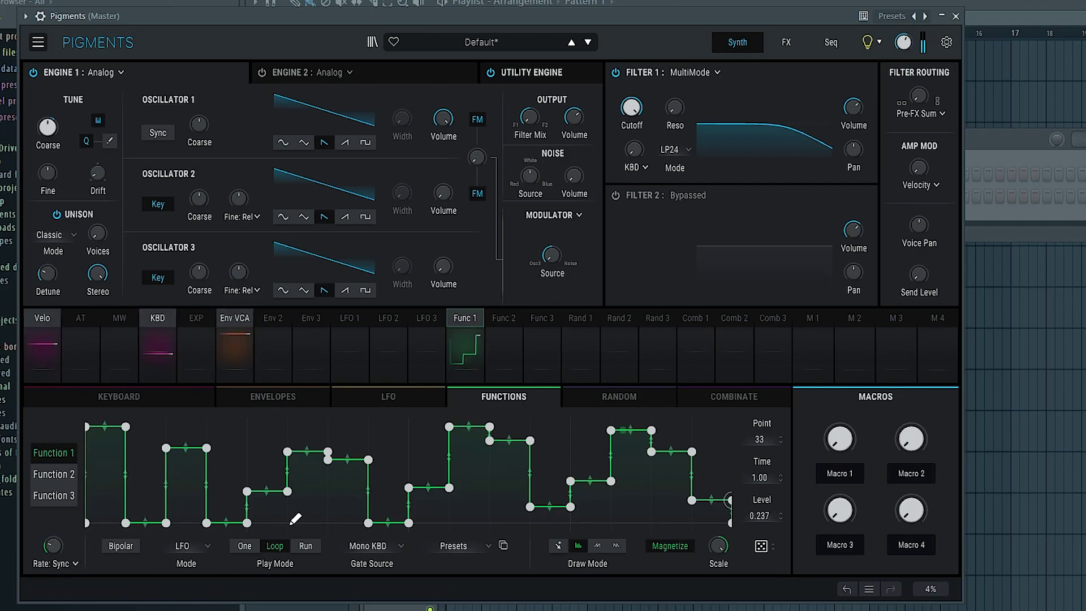
drag(341, 469, 342, 477)
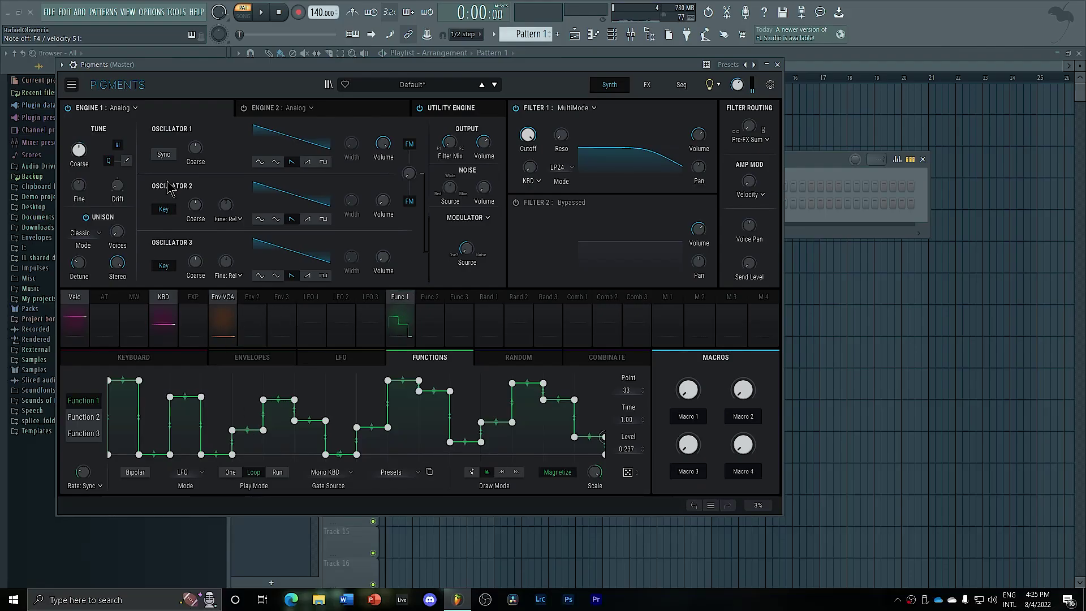
Raise the volumes of Engine 1's Oscillators 2 and 3, detuning Oscillator 2 slightly and Oscillator 3 by -0.112 semitone
drag(157, 66, 175, 77)
drag(395, 210, 395, 158)
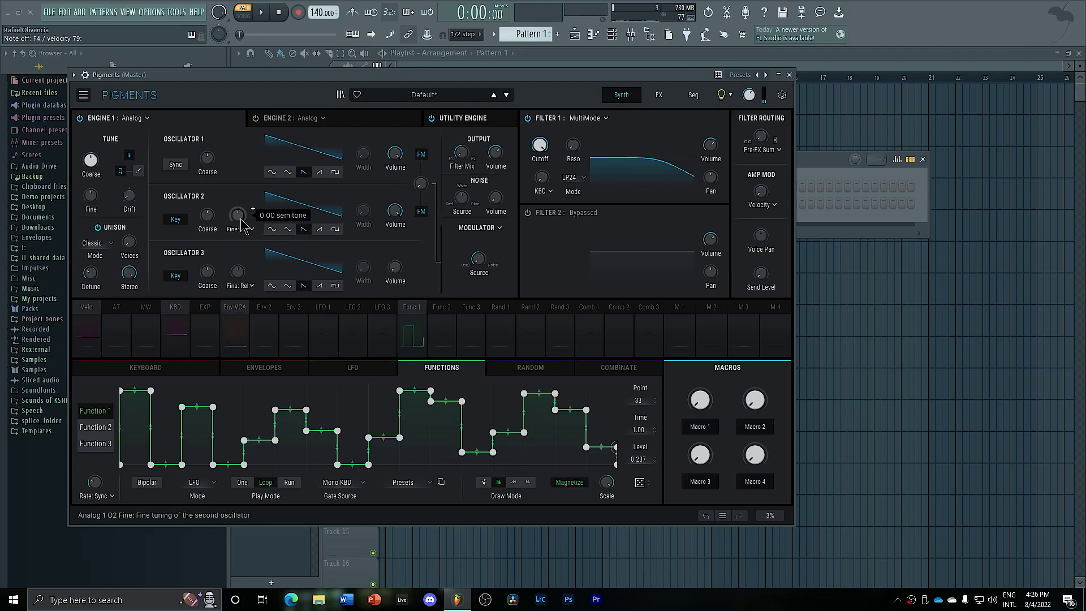
drag(243, 225, 240, 220)
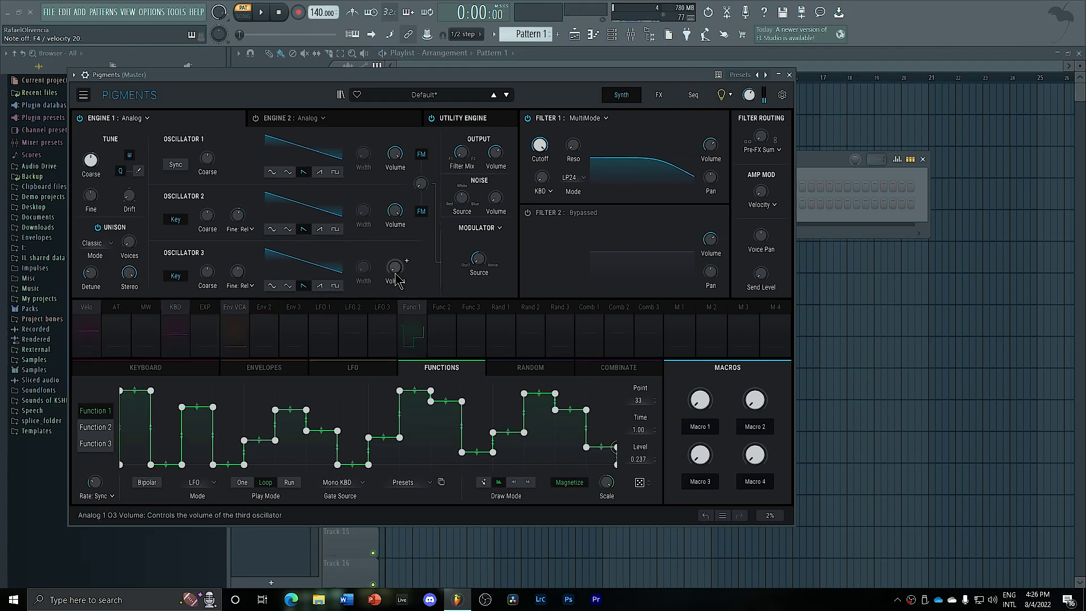
drag(207, 272, 253, 262)
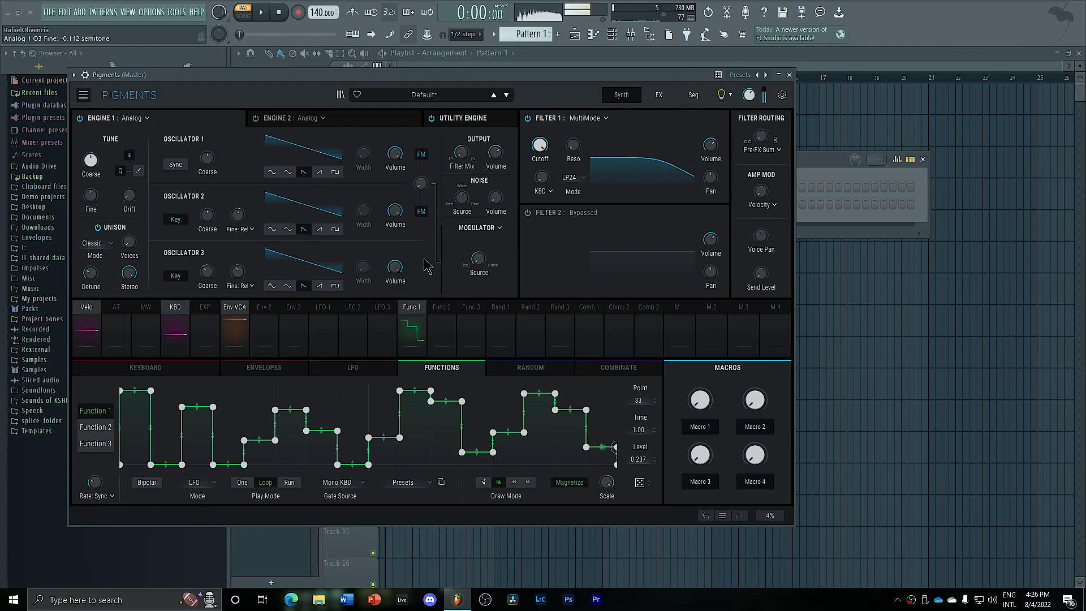
Change Filter 1 to the Mini type and lower its cutoff
click(583, 121)
click(608, 180)
drag(540, 146, 540, 186)
Modulate Filter 1's cutoff with LFO 1 by an amount of 0.41 and make LFO 1 unipolar
click(318, 320)
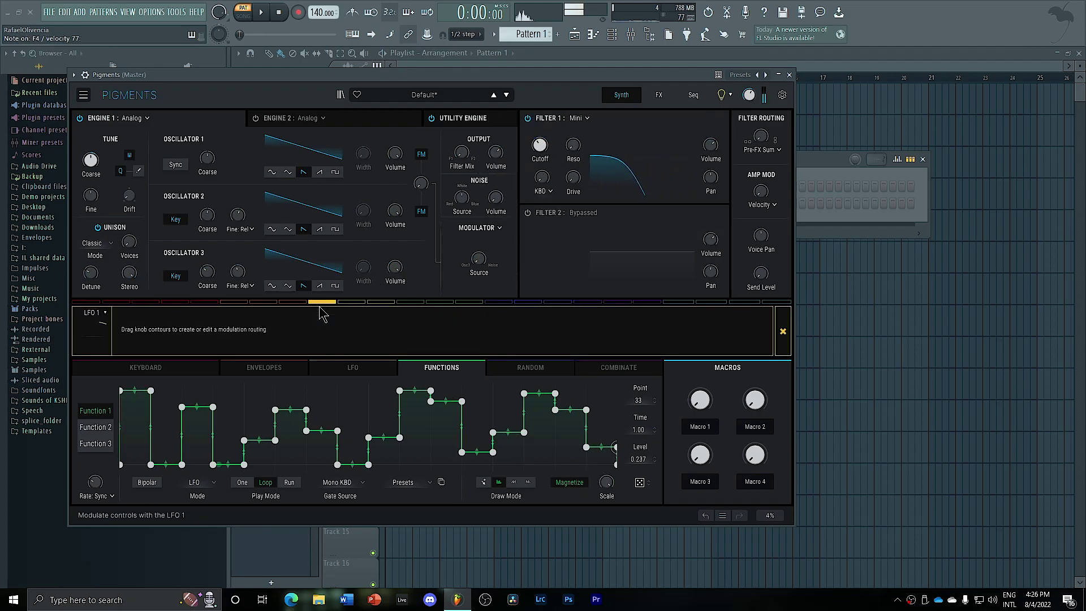
drag(541, 145, 541, 128)
click(358, 372)
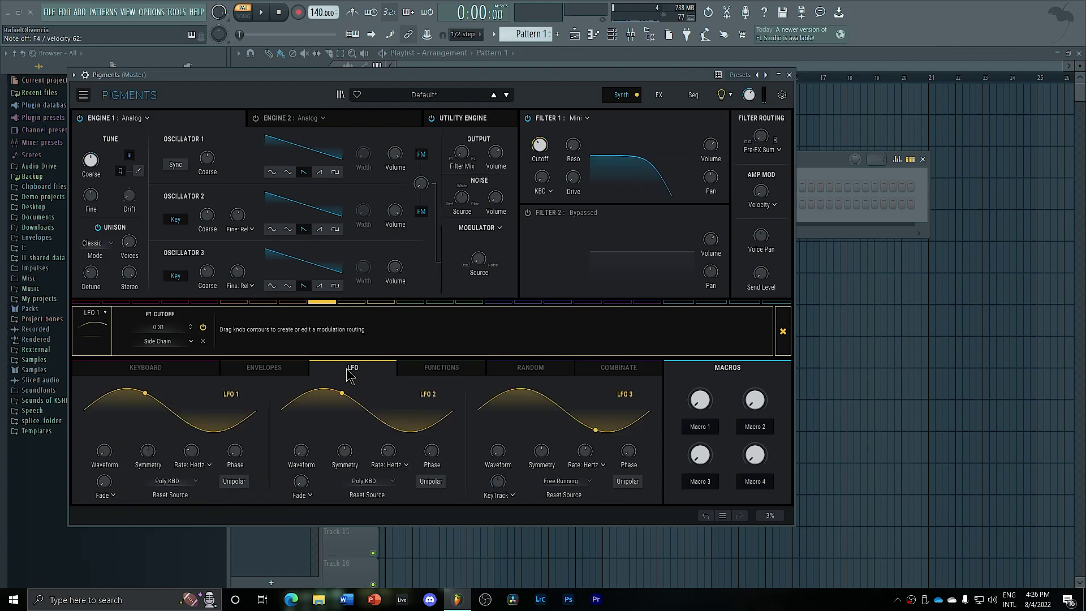
click(234, 481)
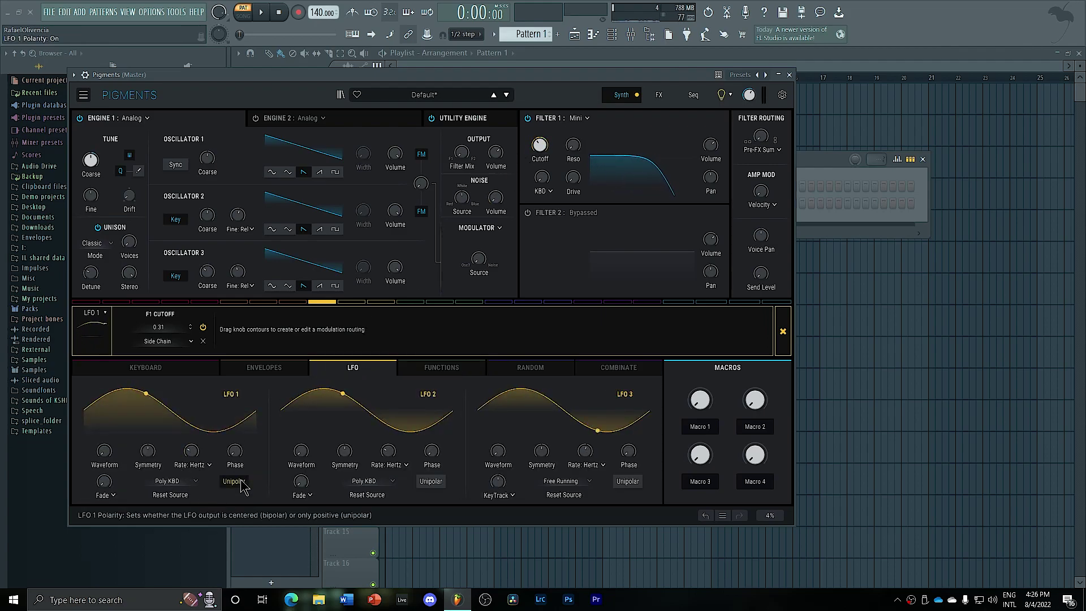
drag(541, 143, 540, 139)
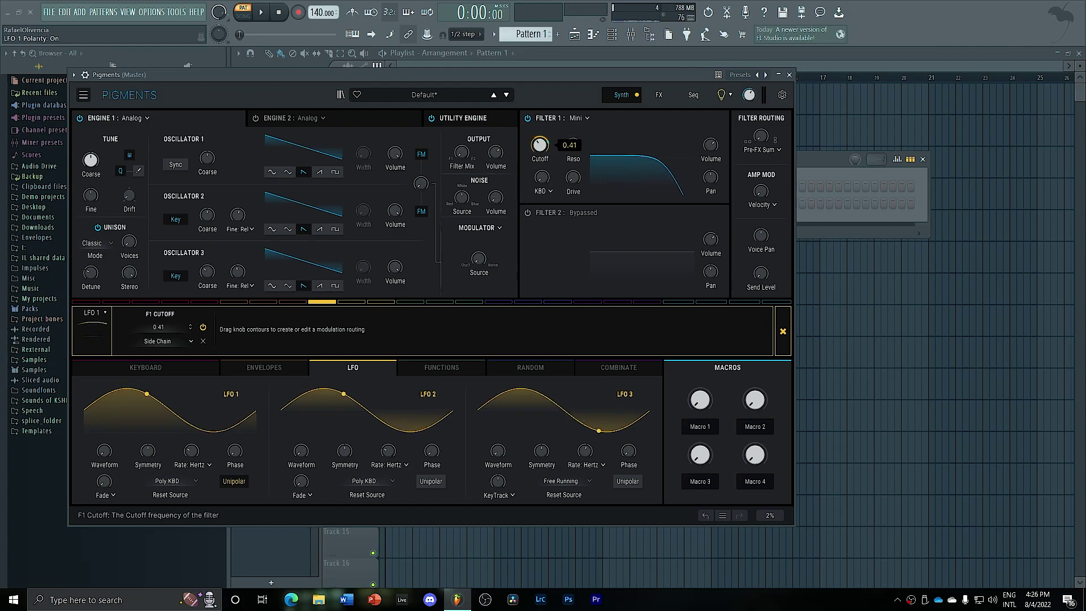
Switch LFO 1's rate to Sync at a faster division and lower its symmetry to form a falling ramp
click(202, 466)
click(166, 449)
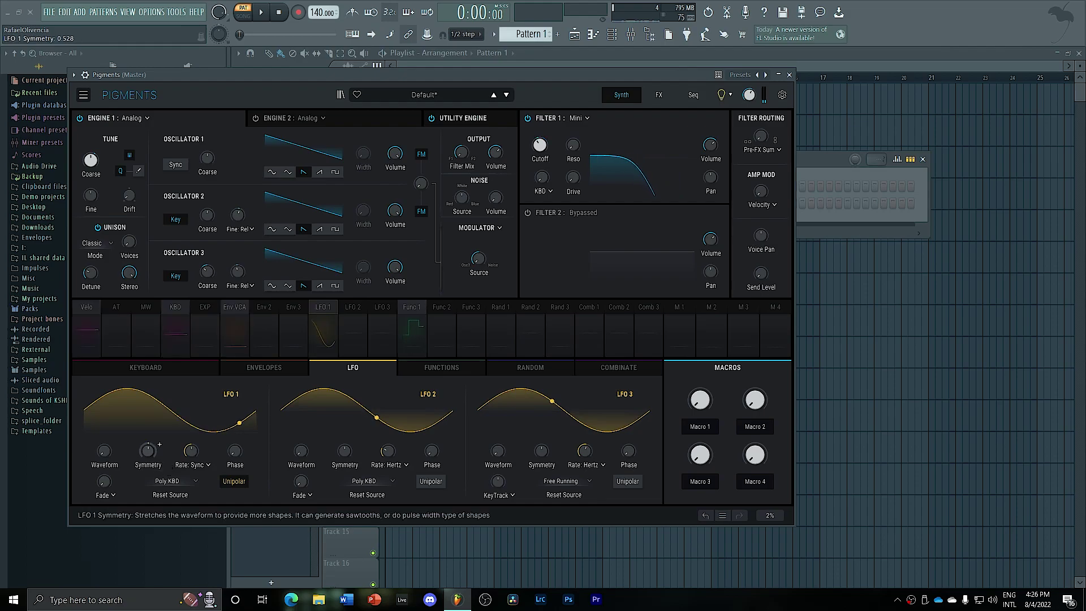
drag(148, 451, 141, 495)
drag(191, 451, 197, 455)
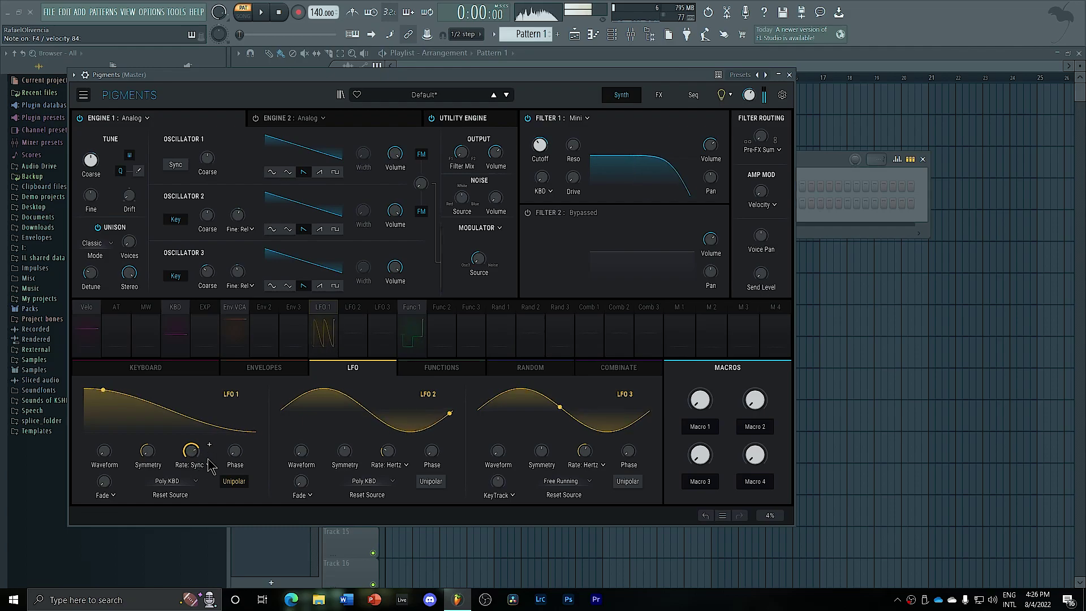
Adjust LFO 1's waveform between sine and triangle, ending close to sine, and set its symmetry to 0.024
mouse_move(113, 456)
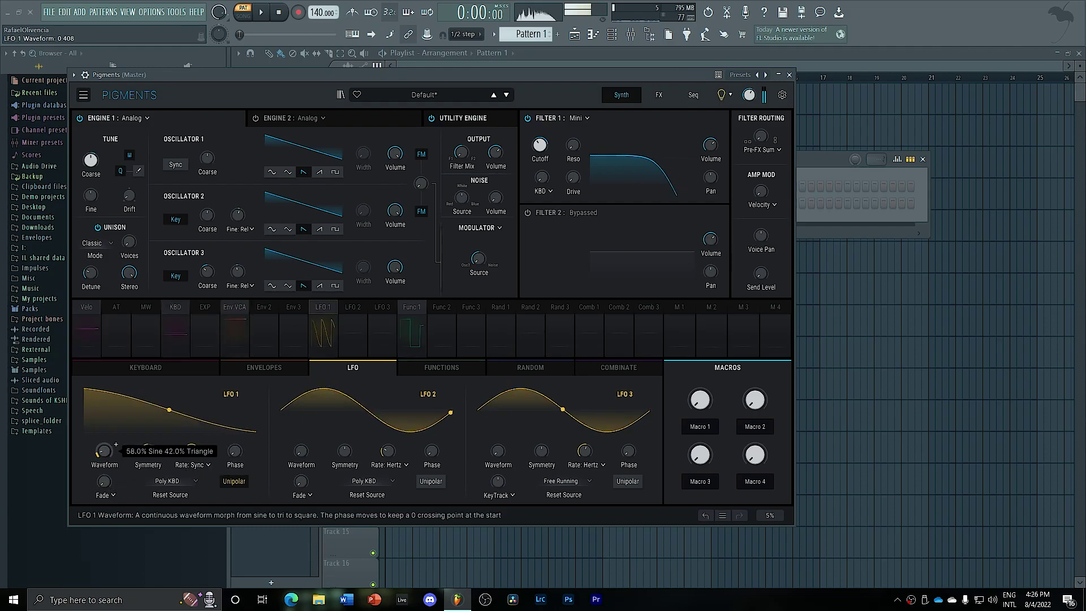
drag(104, 451, 104, 356)
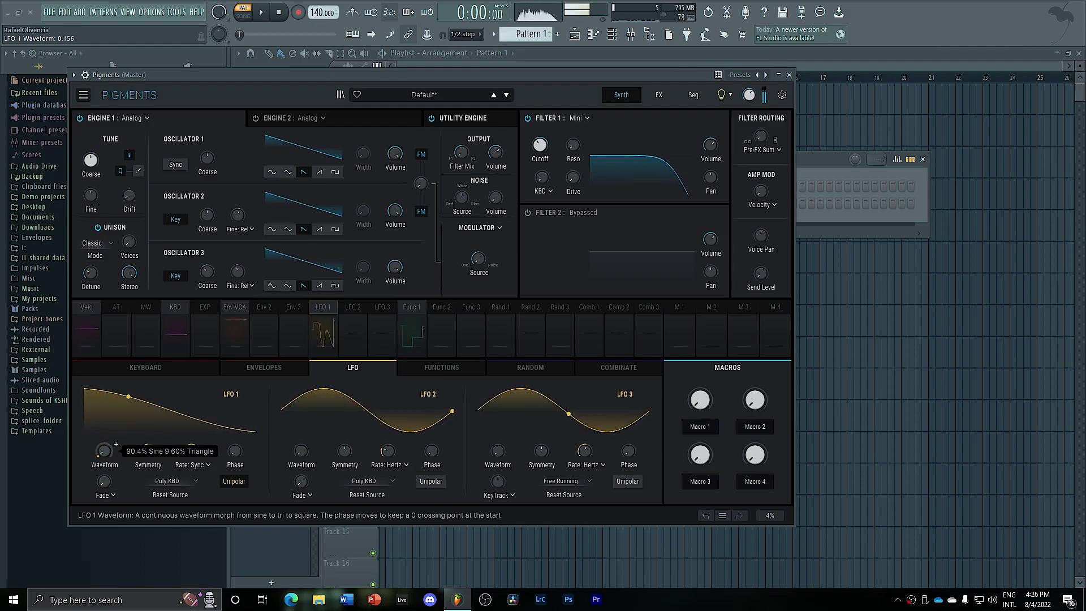
drag(104, 451, 148, 447)
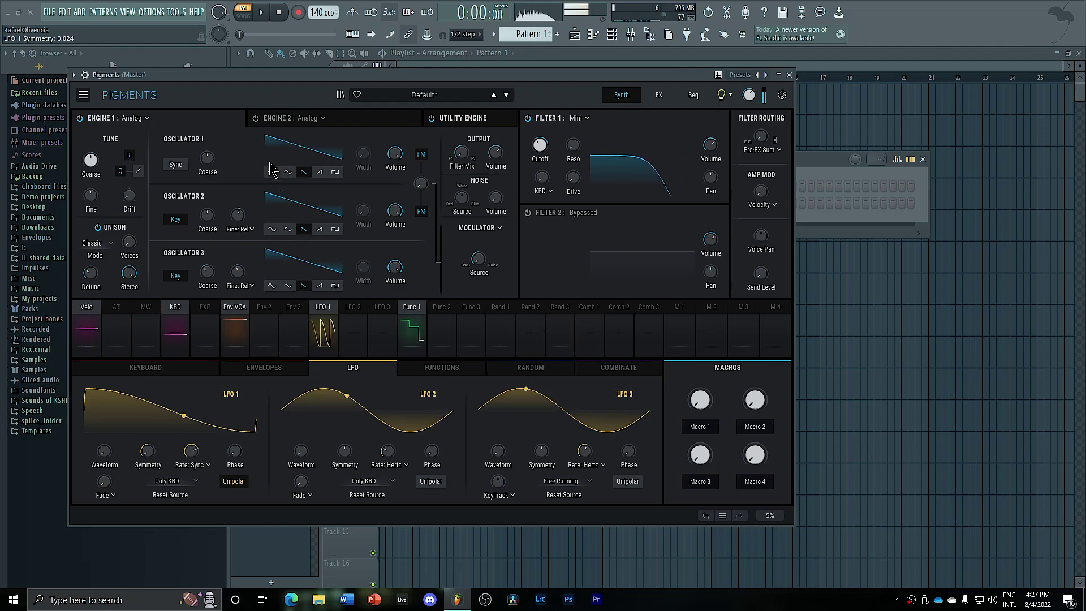
Enable Engine 2, shift its filter mix toward Filter 2, and turn on Filter 2
click(256, 118)
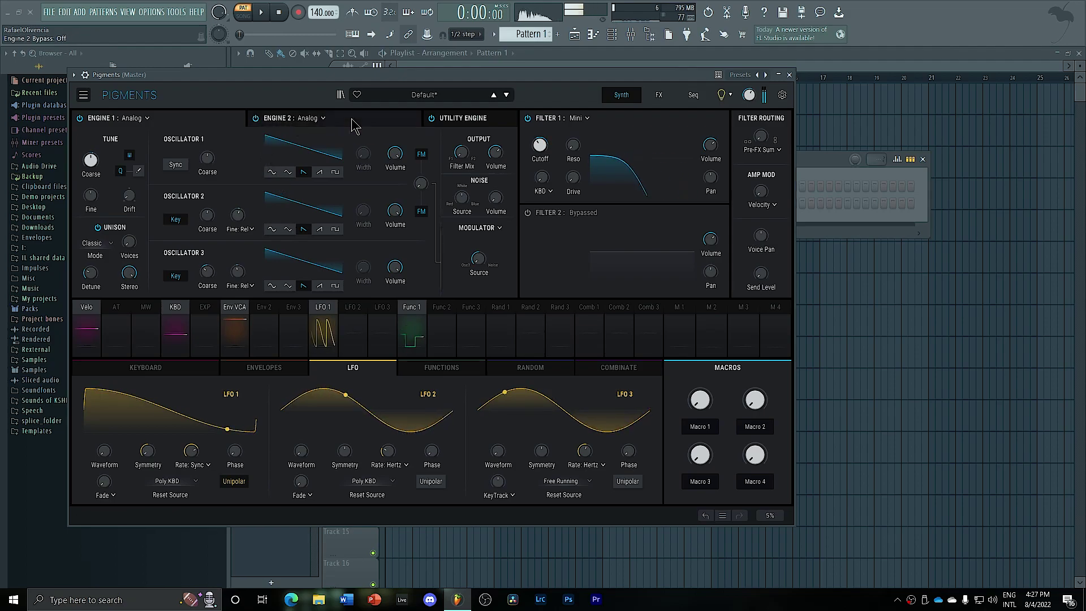
click(352, 121)
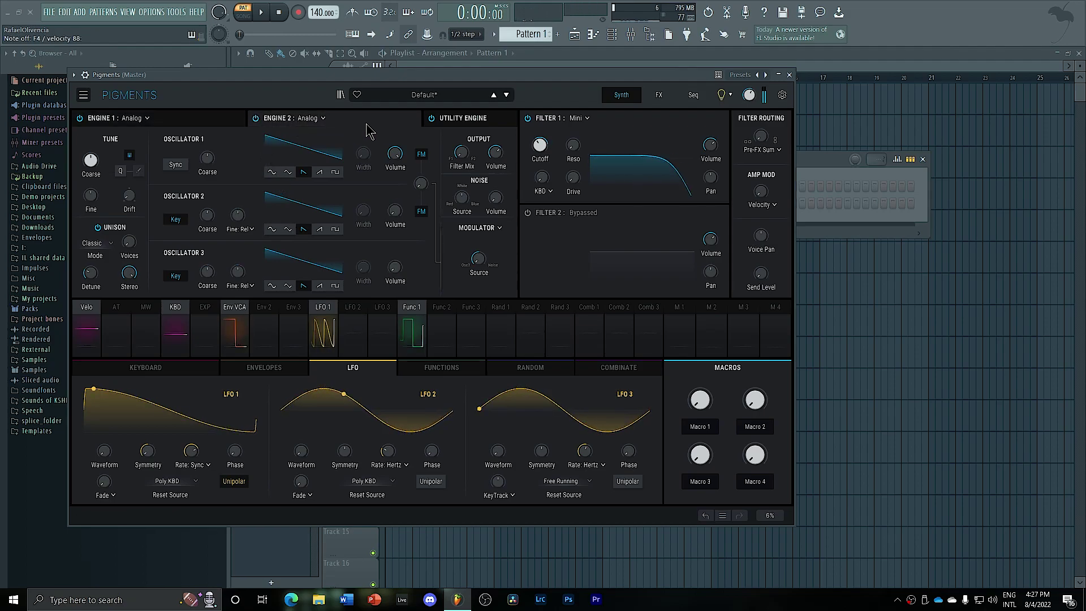
drag(468, 163, 469, 121)
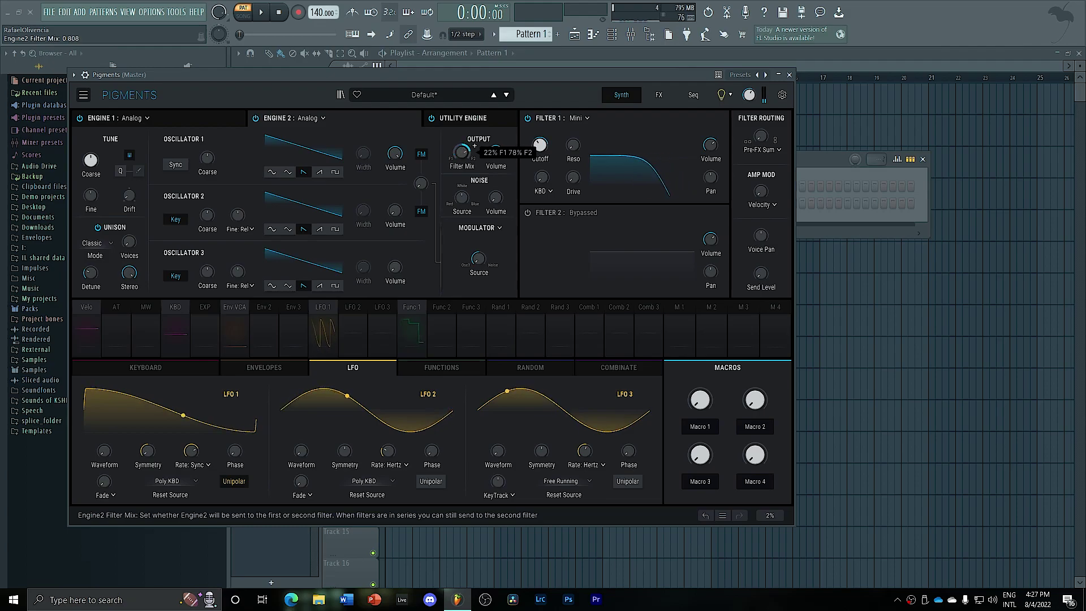
click(528, 213)
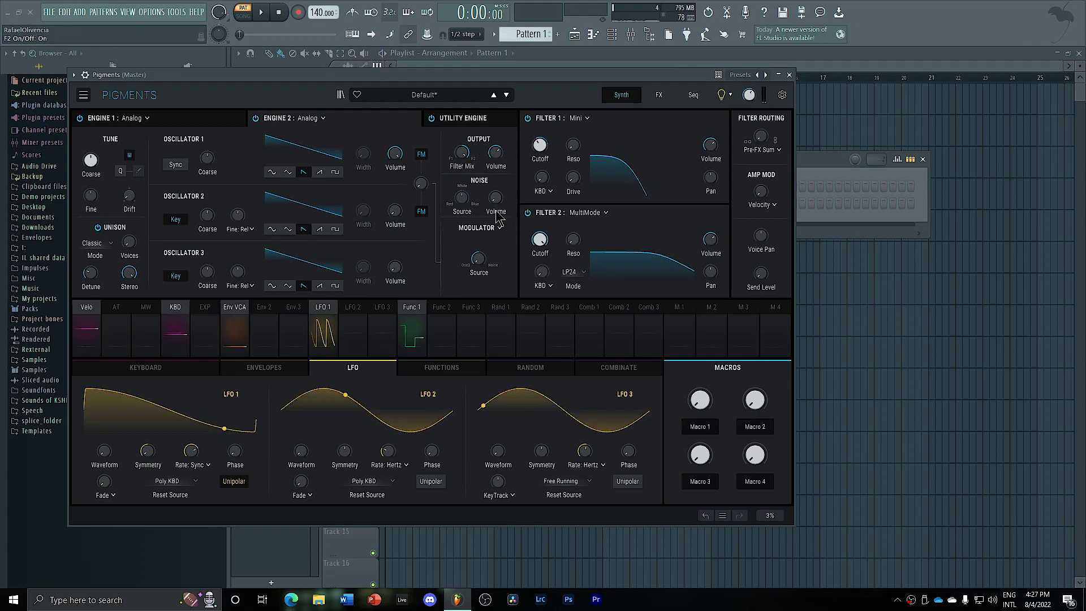
mouse_move(541, 252)
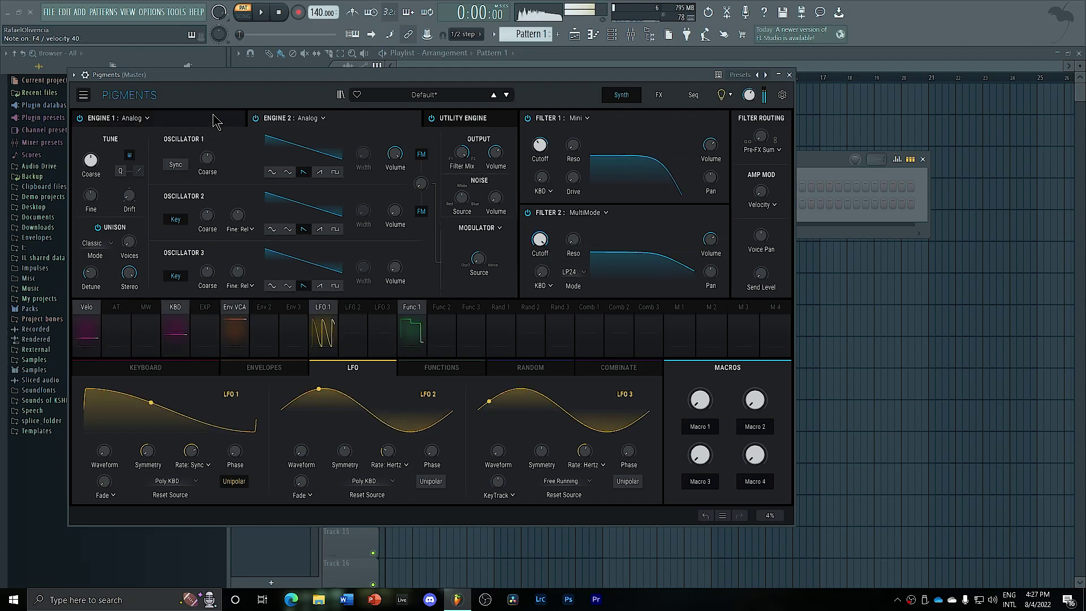
Turn off Engine 1 and set Function 2's synced rate to 2/1
click(107, 121)
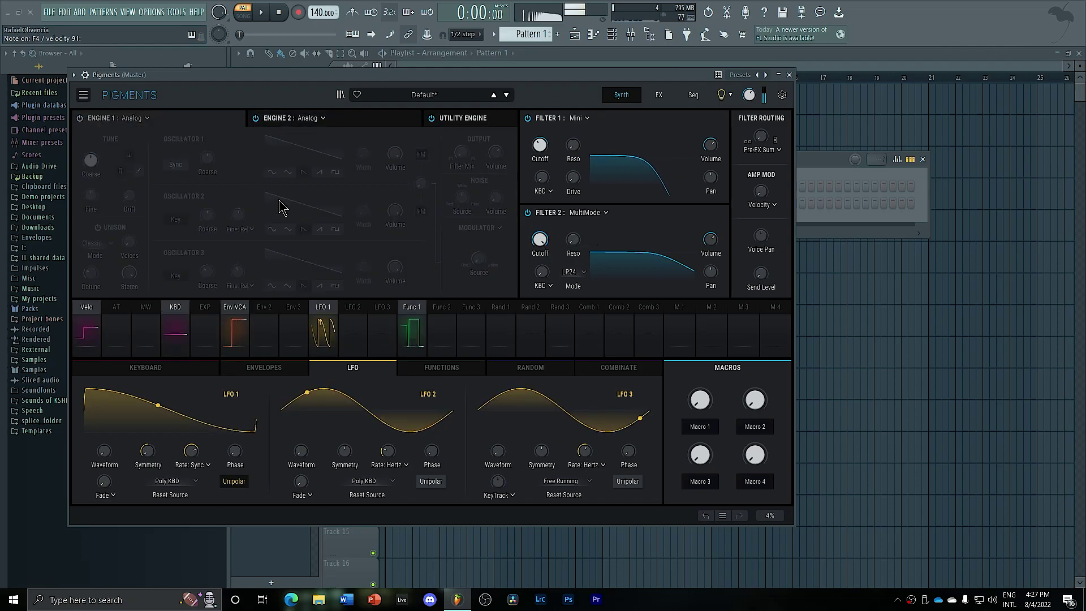
click(408, 365)
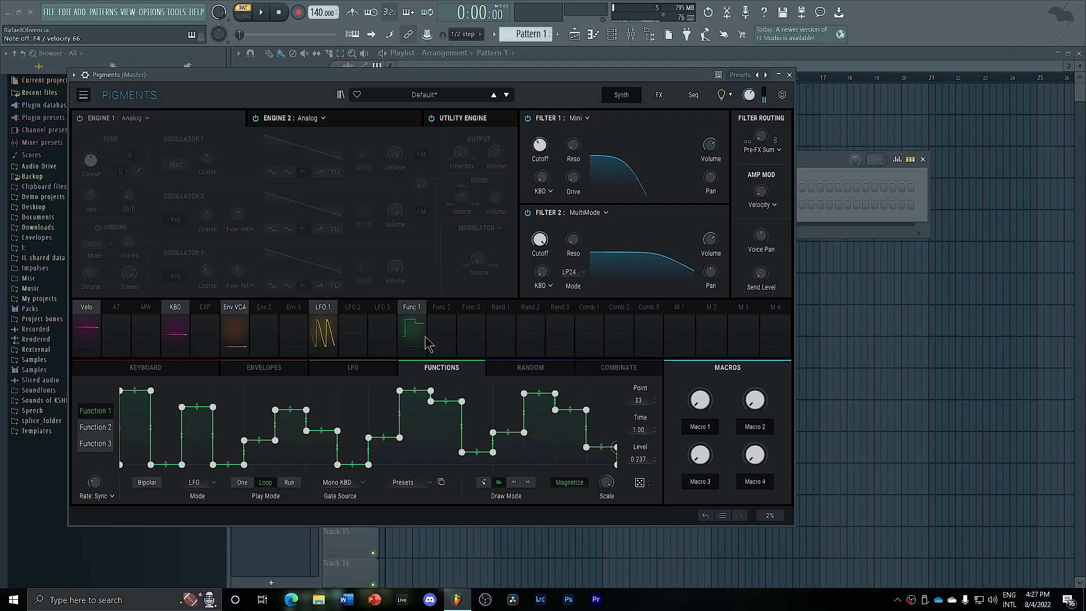
click(94, 428)
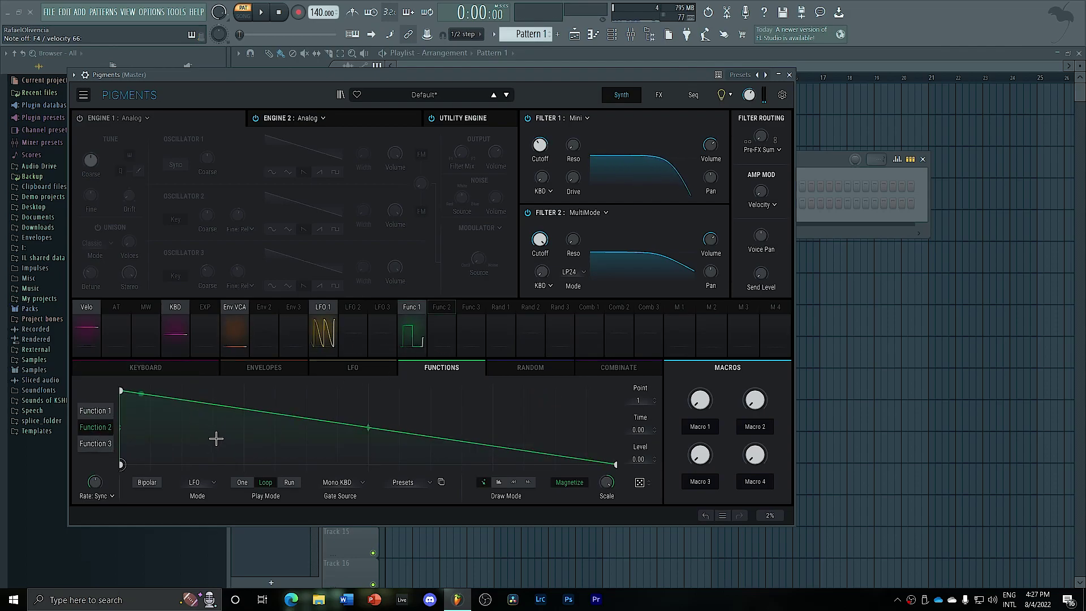
drag(95, 482, 95, 491)
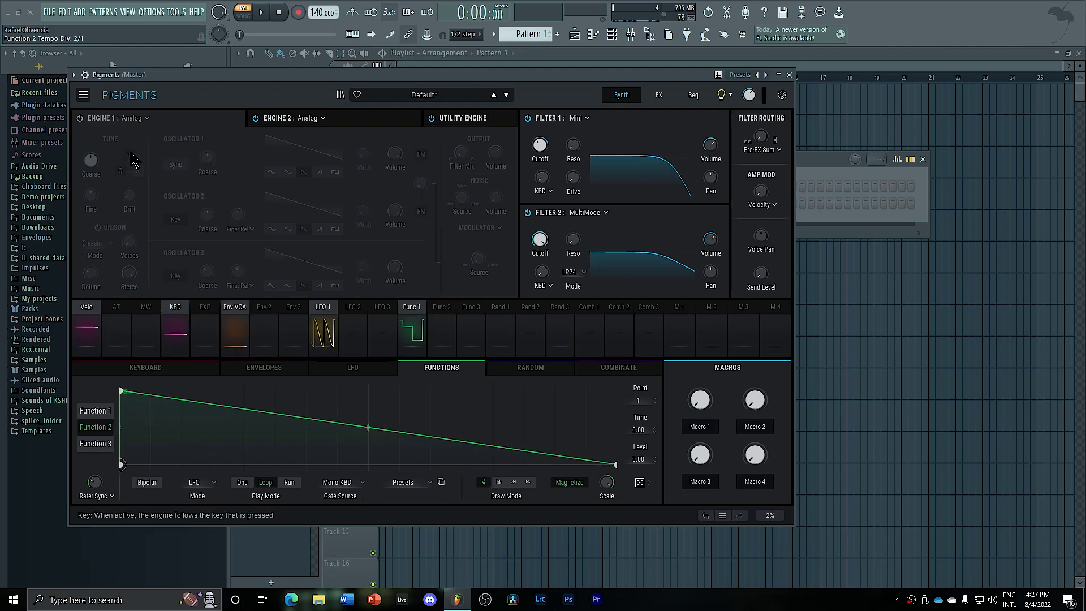
Modulate Engine 2's coarse tuning with Function 2 by an amount of 0.21
click(298, 121)
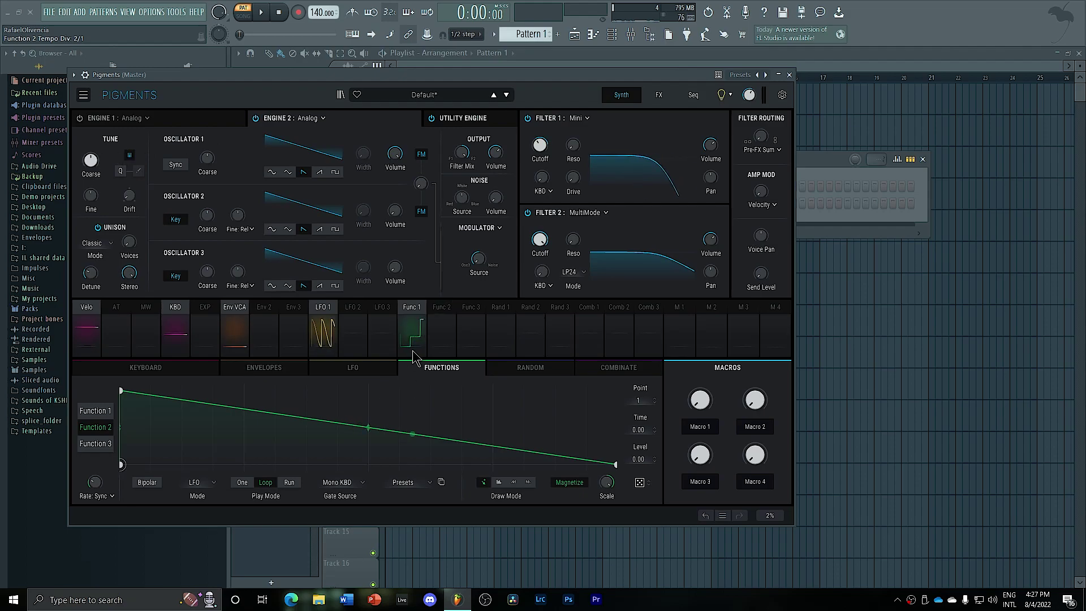
click(442, 317)
drag(90, 152, 91, 140)
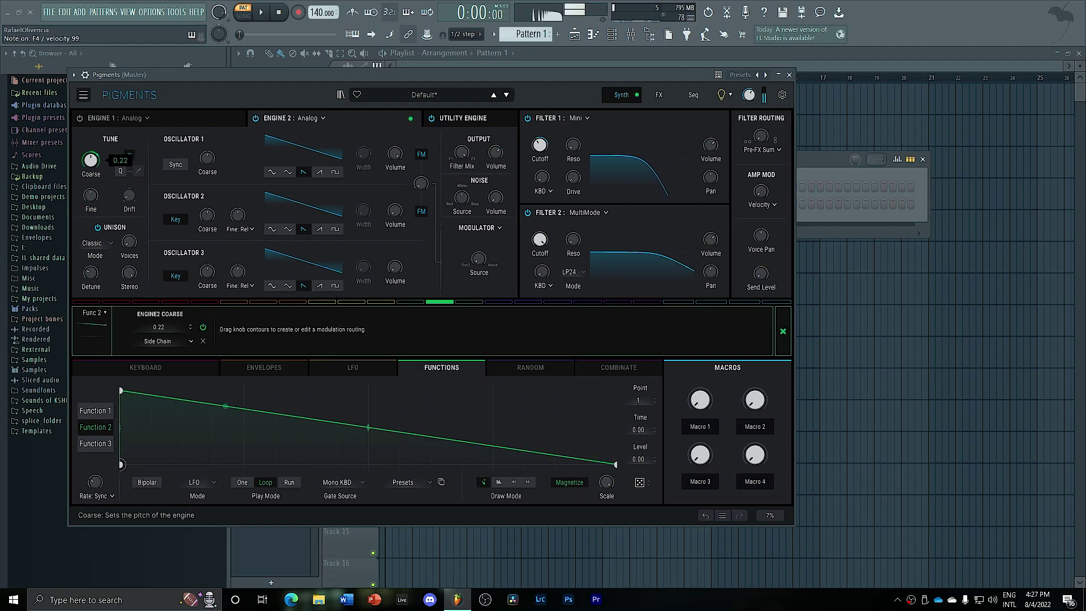
drag(91, 152, 91, 153)
Turn on modulation quantize for Engine 2's coarse tuning and leave only the minor third and fifth intervals enabled
click(122, 170)
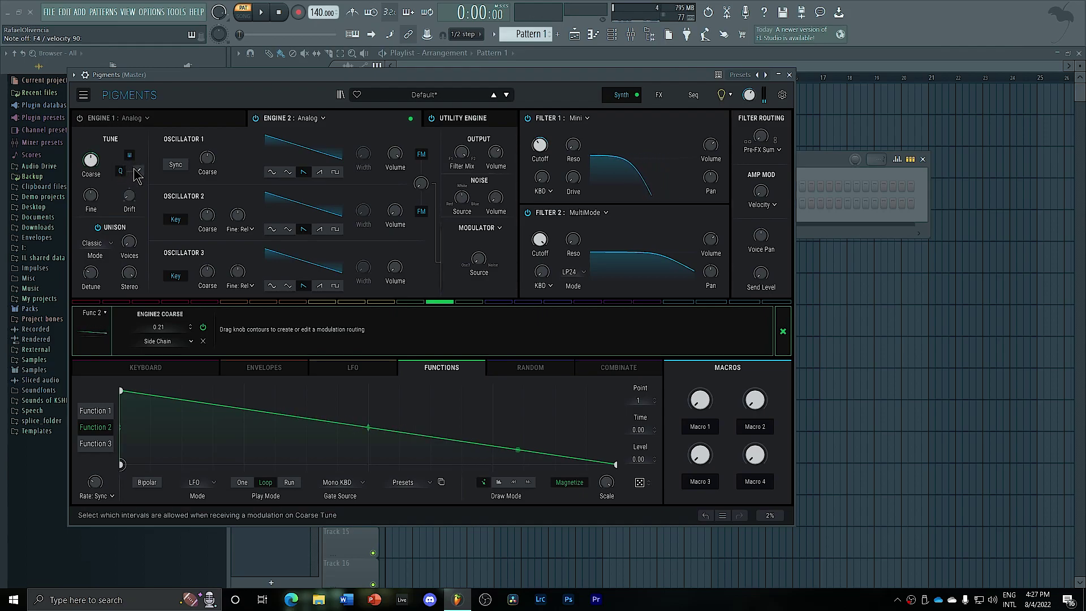
click(120, 171)
drag(166, 179, 193, 177)
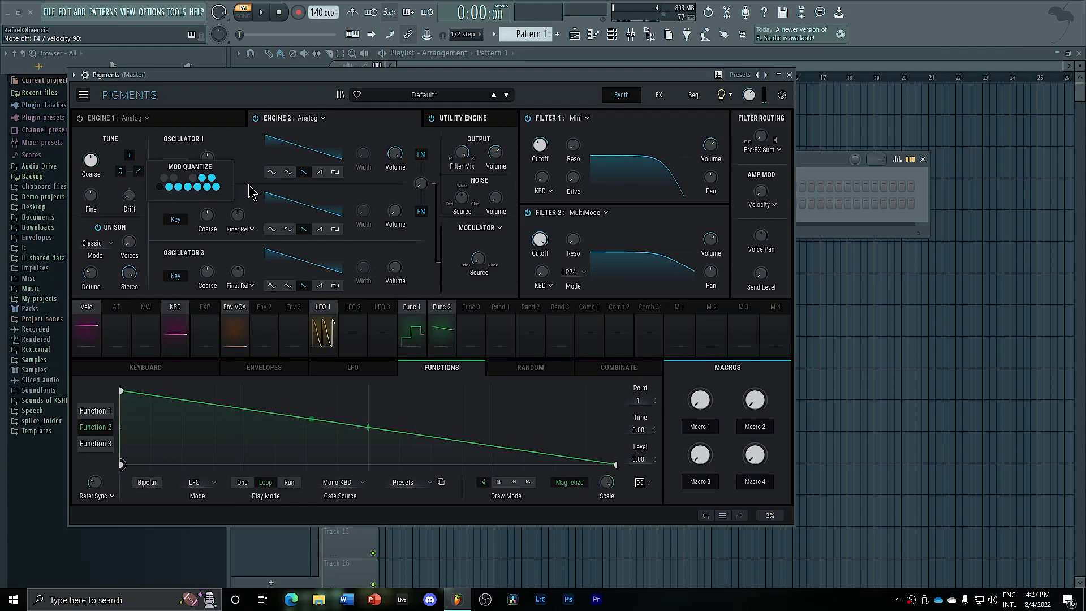
mouse_move(169, 190)
mouse_down()
mouse_move(238, 195)
mouse_move(240, 180)
mouse_up()
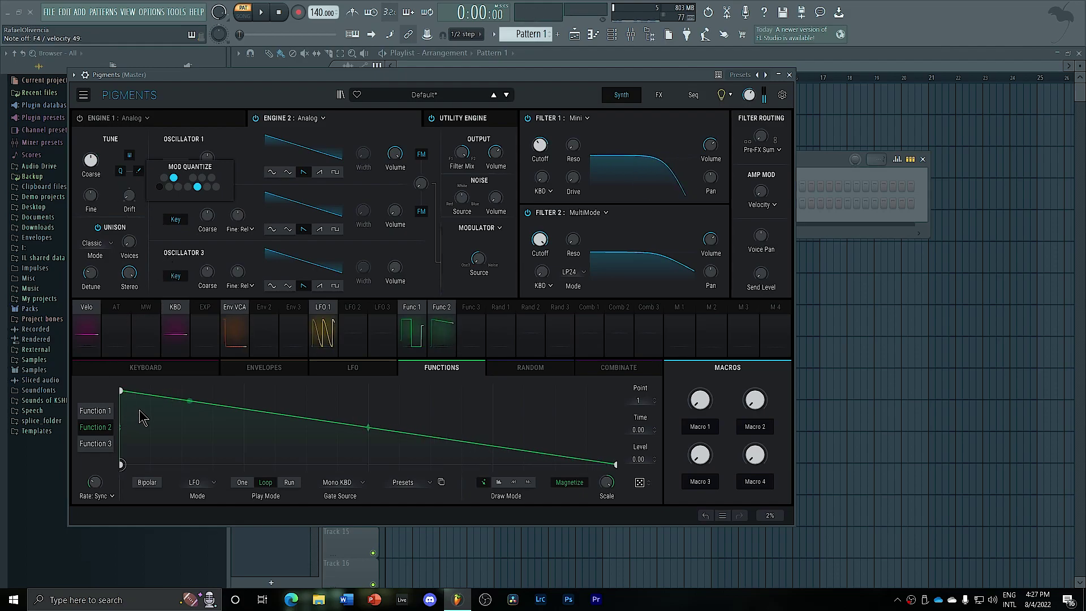
In step draw mode, draw flat steps of varied heights across the first seven divisions of Function 2
click(501, 483)
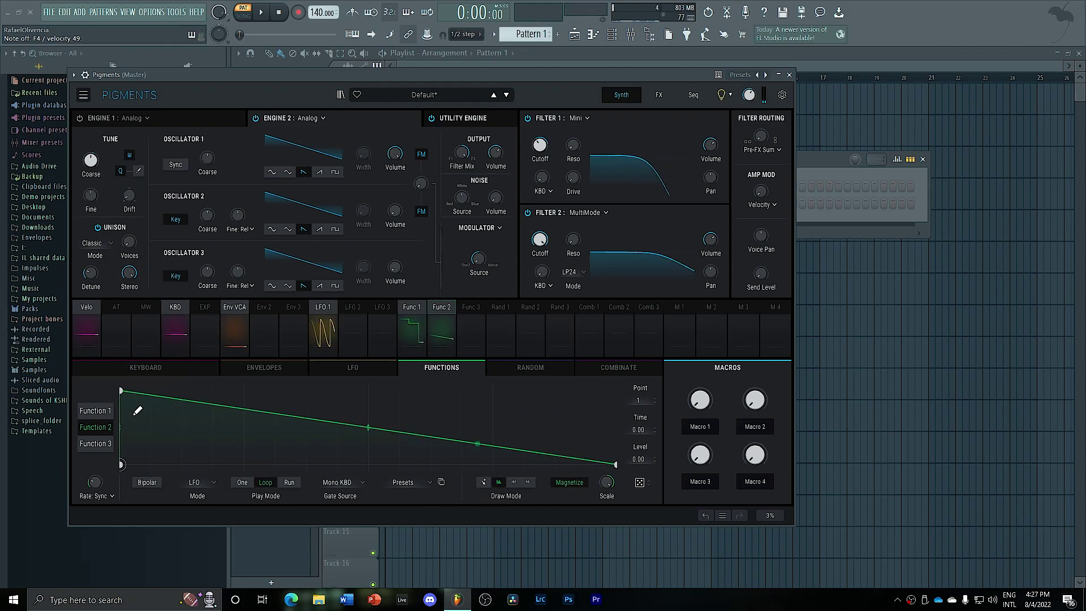
mouse_move(135, 410)
mouse_down()
mouse_move(142, 362)
mouse_move(152, 359)
mouse_move(178, 418)
mouse_up()
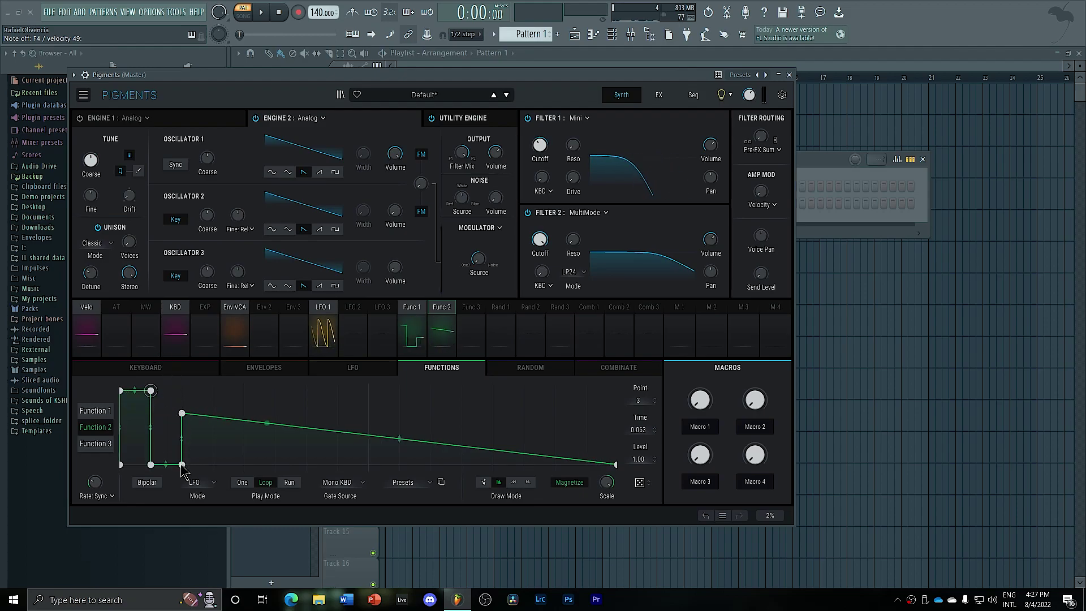
click(195, 413)
mouse_move(239, 426)
mouse_down()
mouse_move(244, 465)
mouse_move(262, 434)
mouse_move(294, 429)
mouse_move(290, 391)
mouse_up()
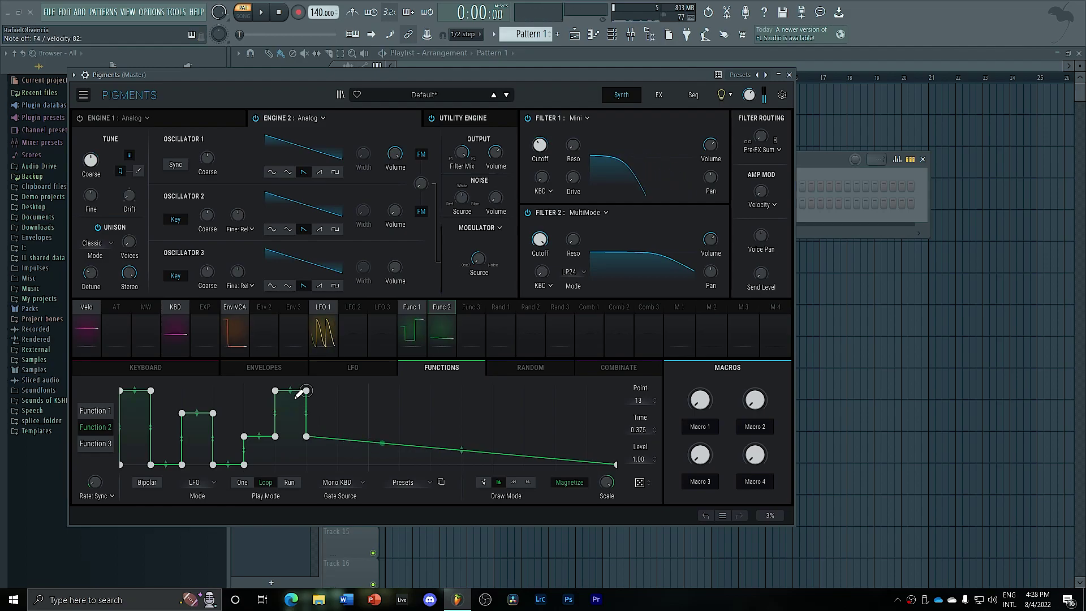
mouse_move(275, 436)
mouse_down()
mouse_move(262, 368)
mouse_move(292, 396)
mouse_move(293, 447)
mouse_up()
click(322, 413)
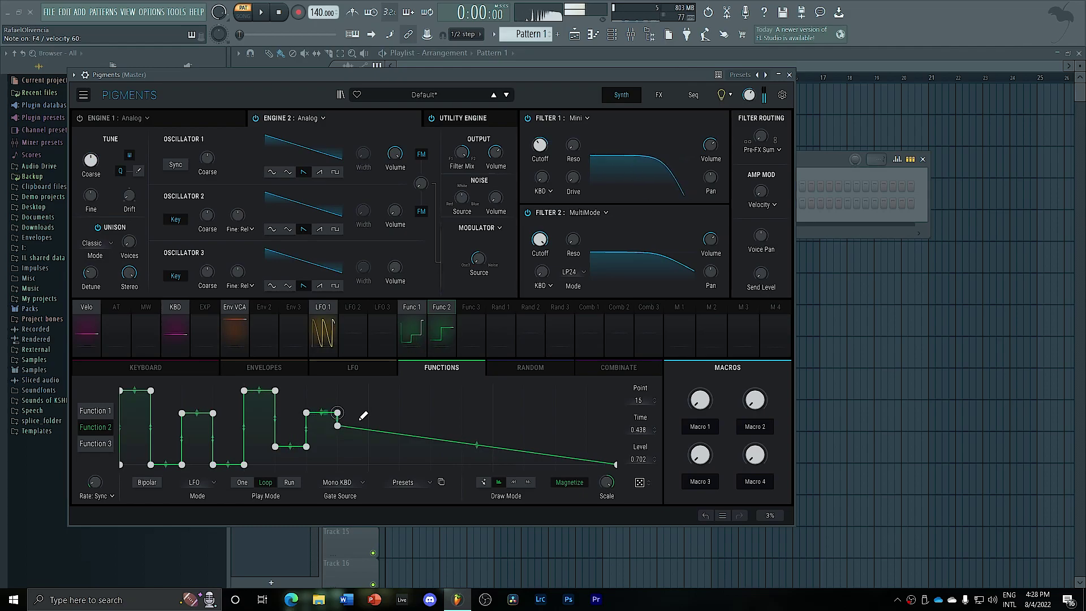
drag(259, 392, 260, 424)
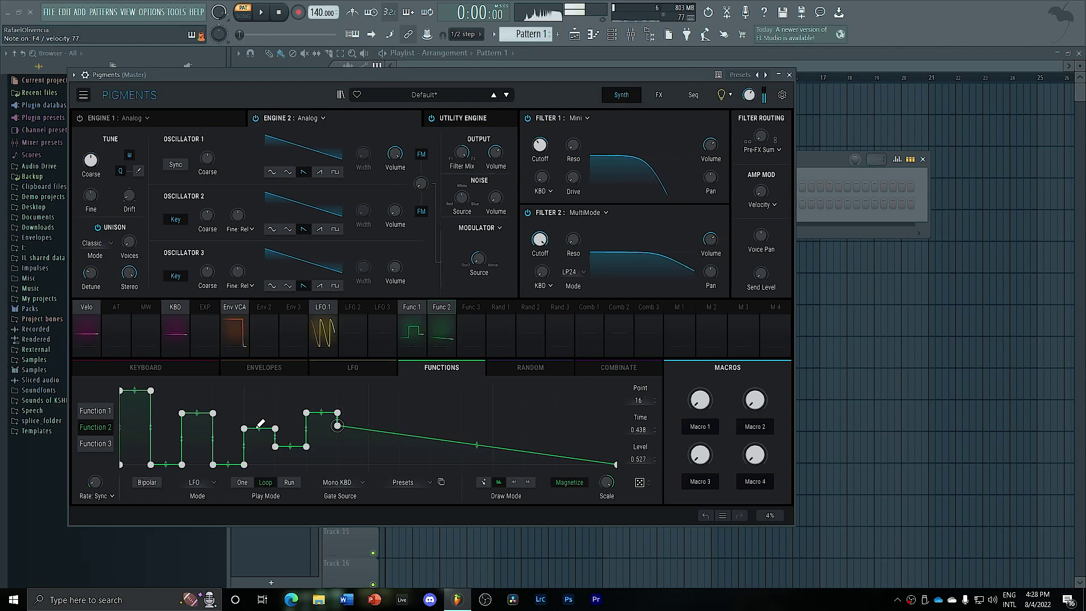
Fill the remaining divisions of Function 2 with flat steps at varied high, middle and low levels
click(355, 391)
click(384, 452)
click(414, 413)
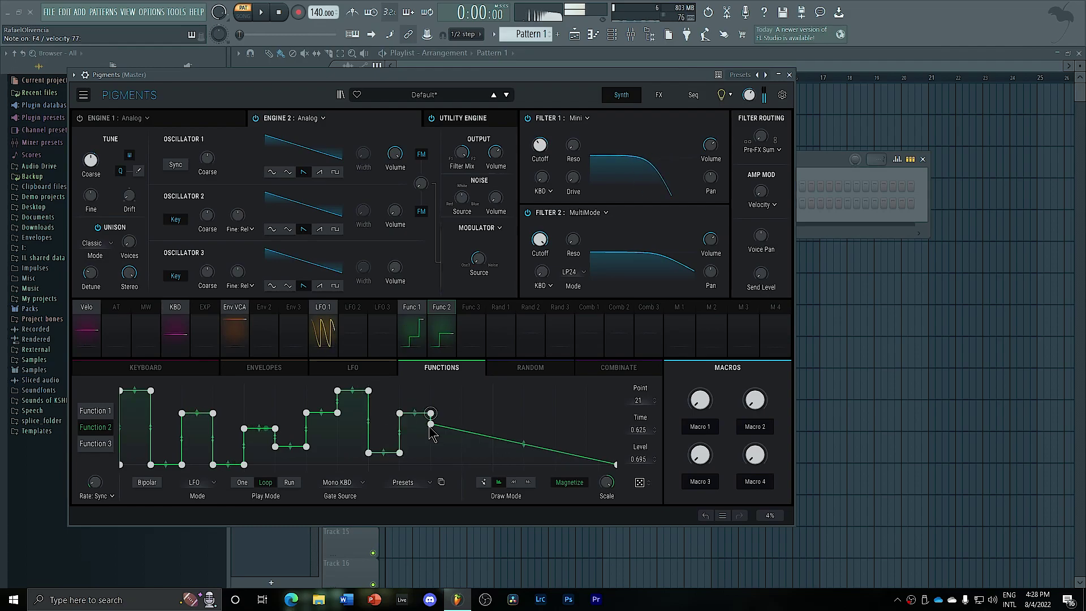
click(446, 444)
click(477, 420)
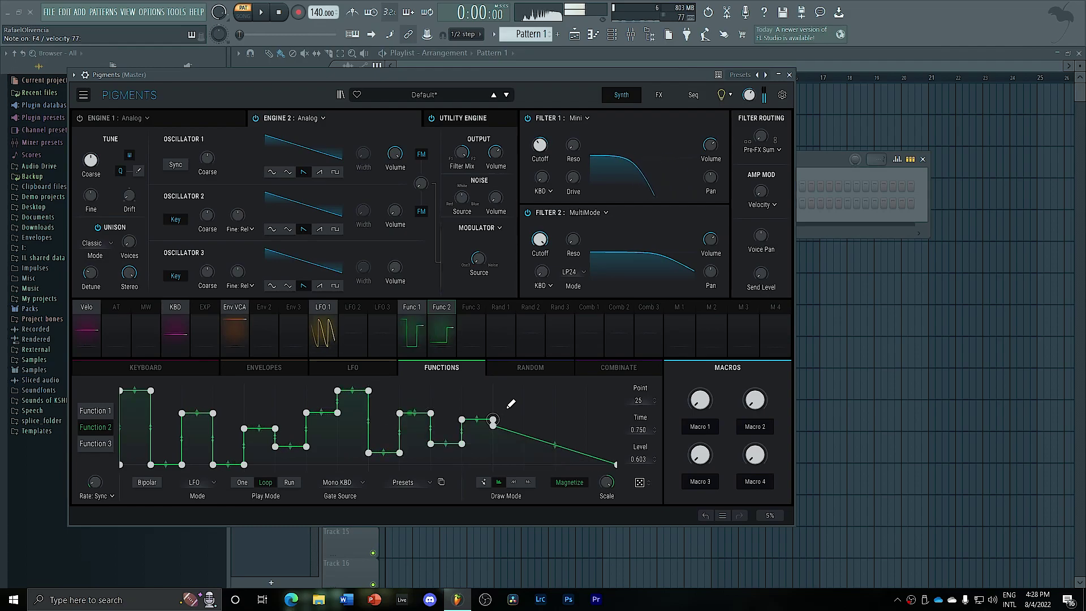
click(509, 392)
click(540, 452)
click(570, 420)
click(601, 404)
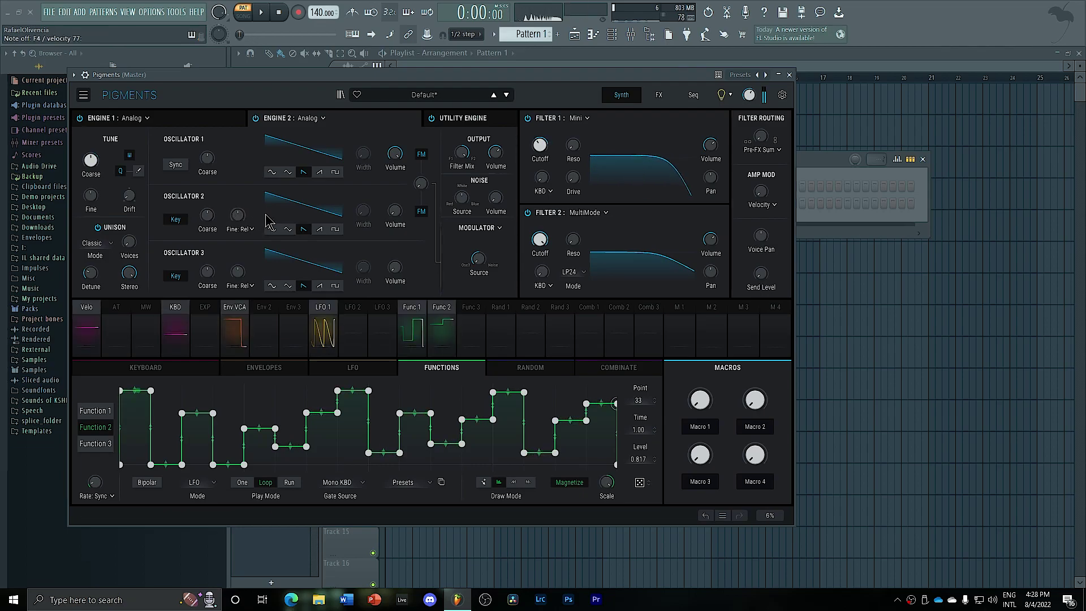
Switch Engine 2's Oscillator 1 to a square wave with width 0.834, modulated by LFO 2 by 0.16
click(337, 174)
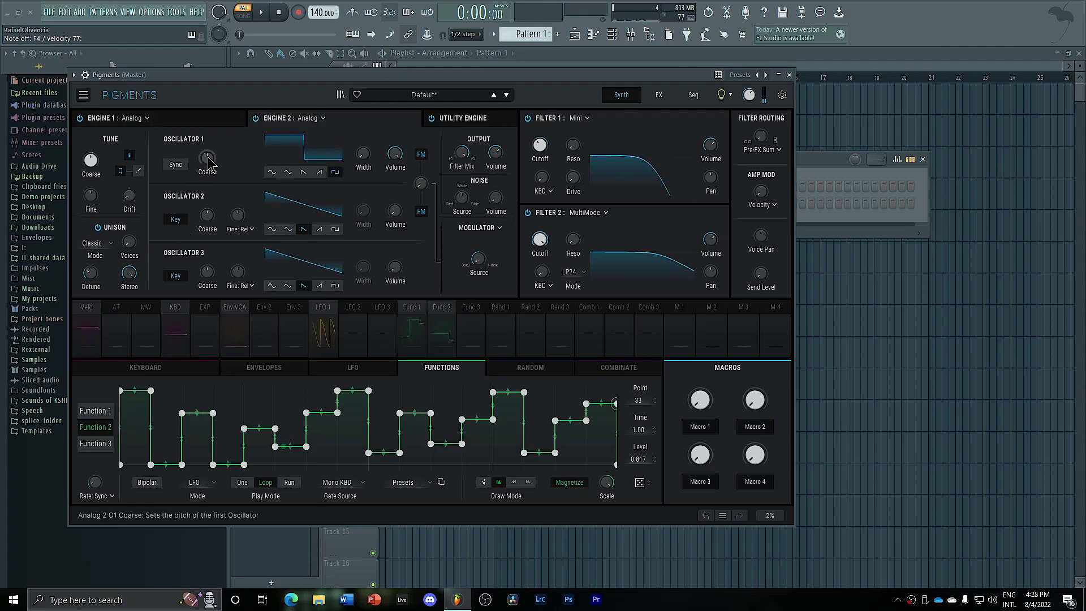
mouse_move(364, 154)
mouse_down()
mouse_move(363, 139)
mouse_move(363, 154)
mouse_up()
click(356, 311)
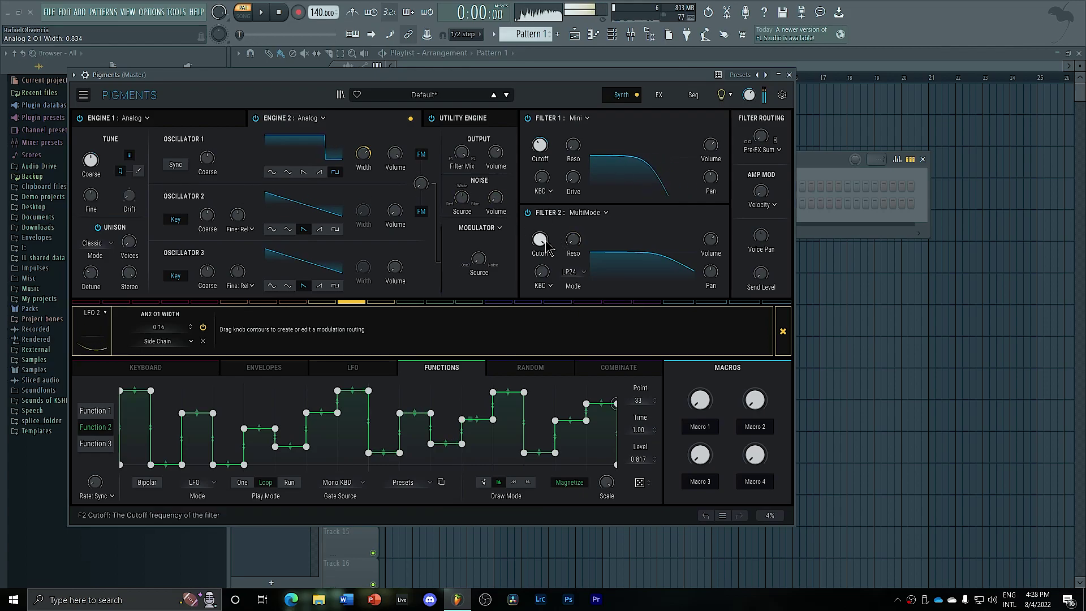
Lower Filter 2's cutoff to 2591 Hz and modulate it with LFO 2 by an amount of 0.23
mouse_move(540, 239)
mouse_down()
mouse_move(540, 283)
mouse_move(541, 243)
mouse_up()
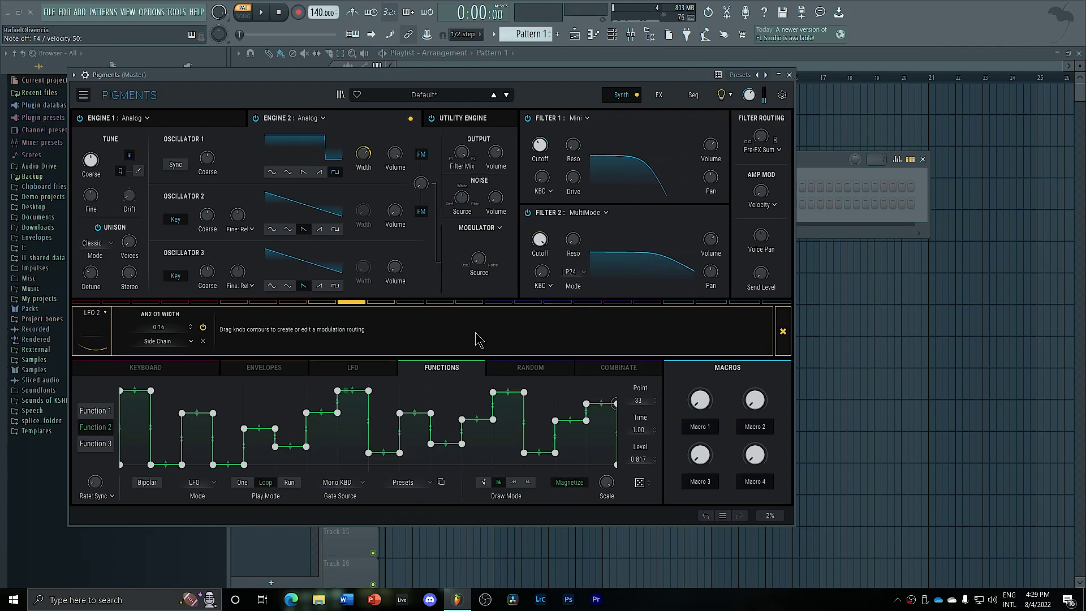
click(362, 368)
drag(539, 243, 539, 240)
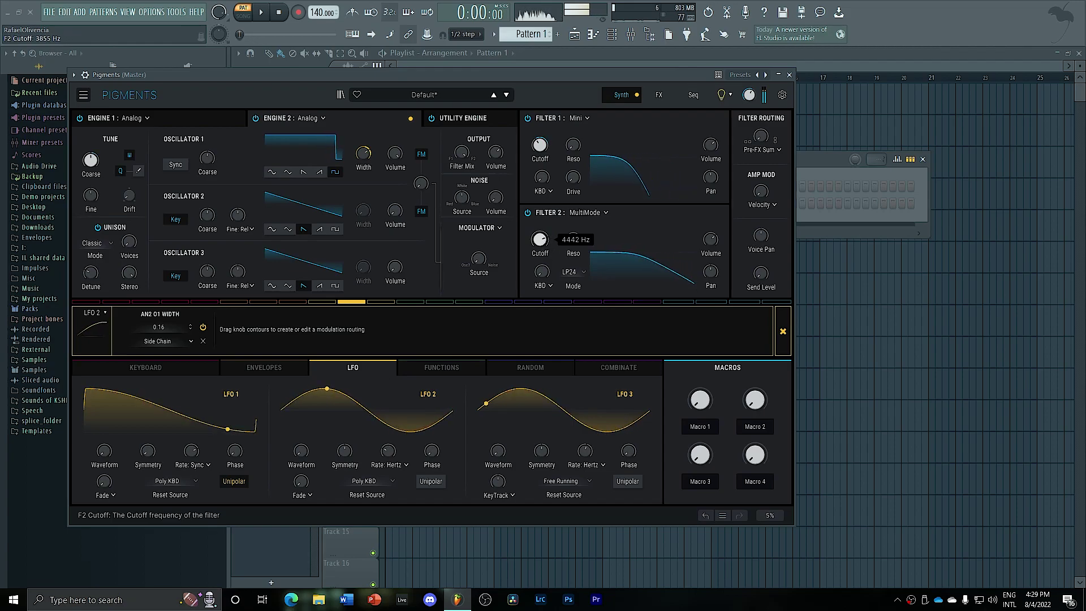
drag(541, 240, 540, 239)
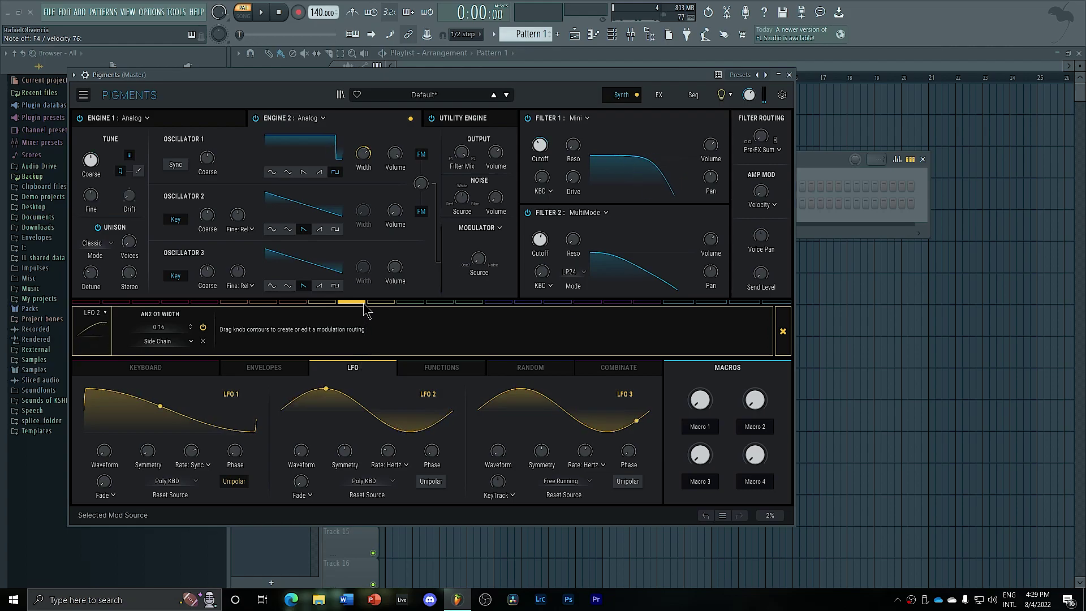
drag(540, 239, 540, 228)
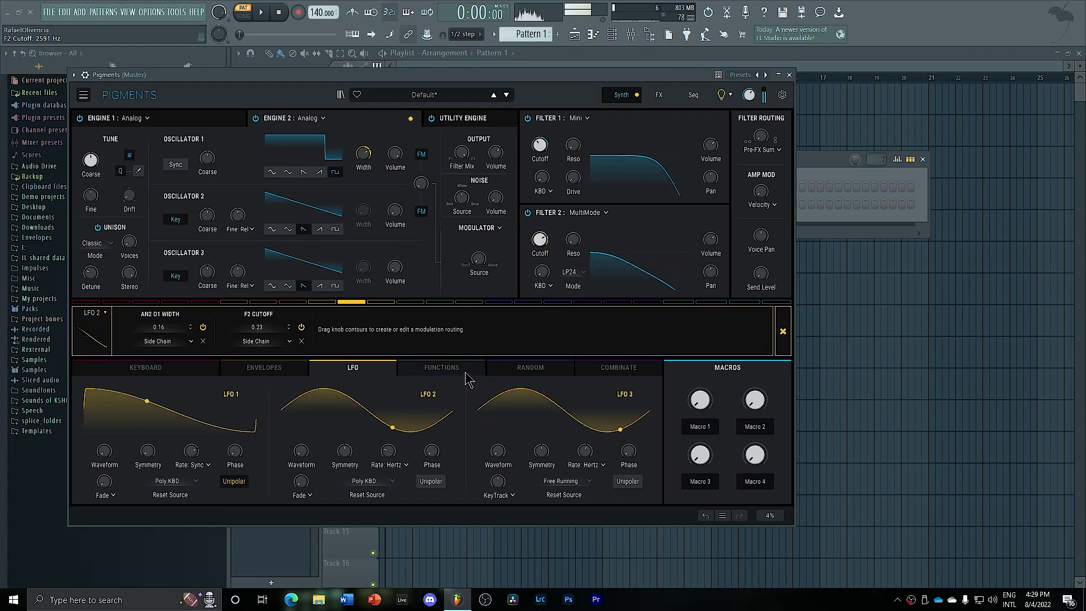
Enable the Utility Engine's oscillator, routed to FX Bus A, as a square wave tuned down about 23 semitones
click(440, 123)
click(92, 249)
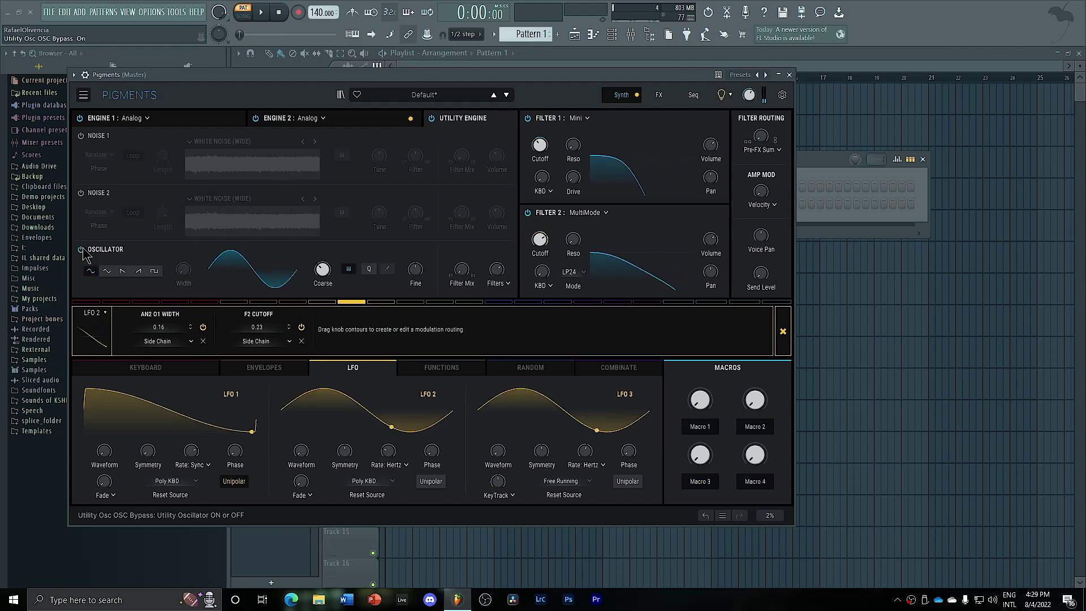
click(497, 284)
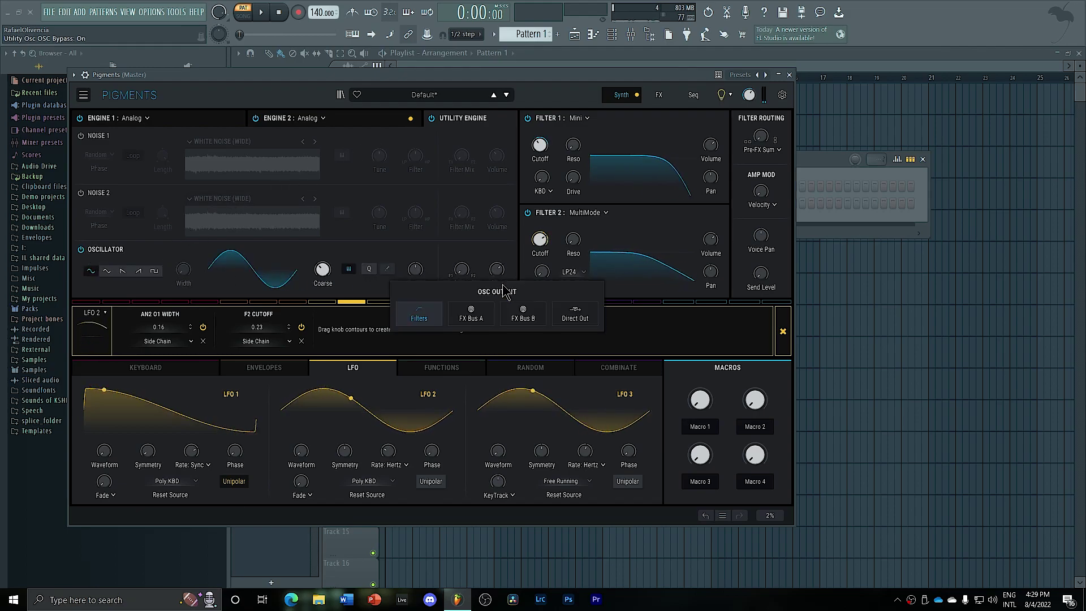
click(471, 317)
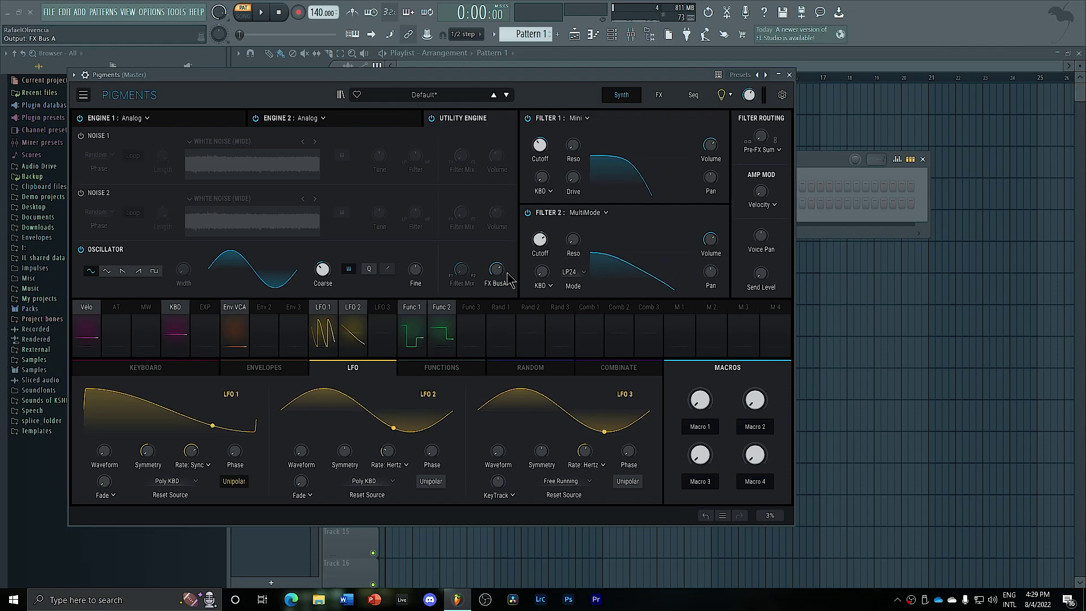
drag(334, 278, 334, 315)
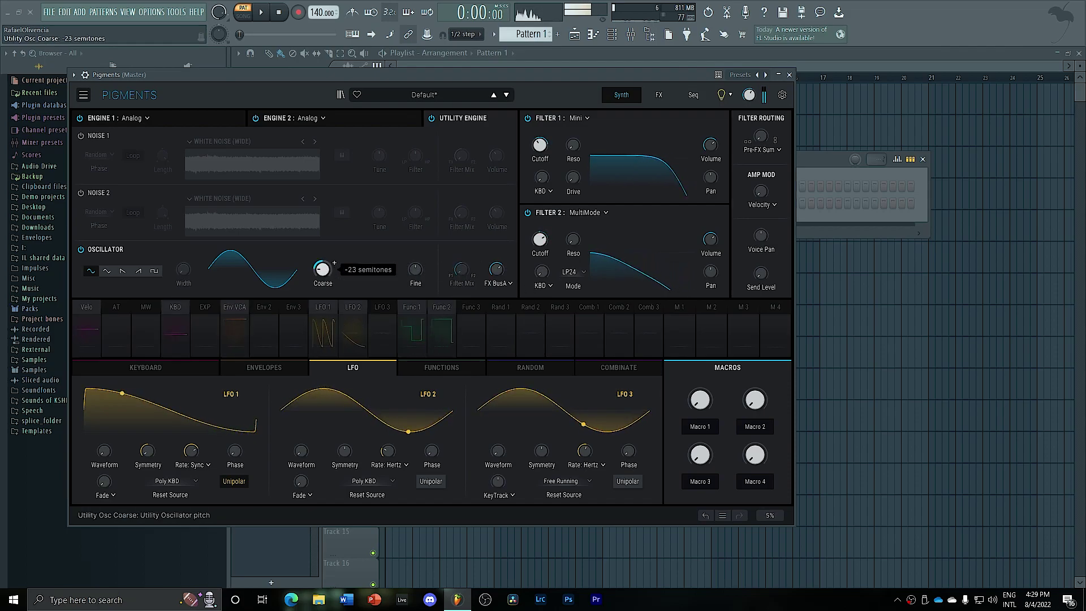
click(154, 271)
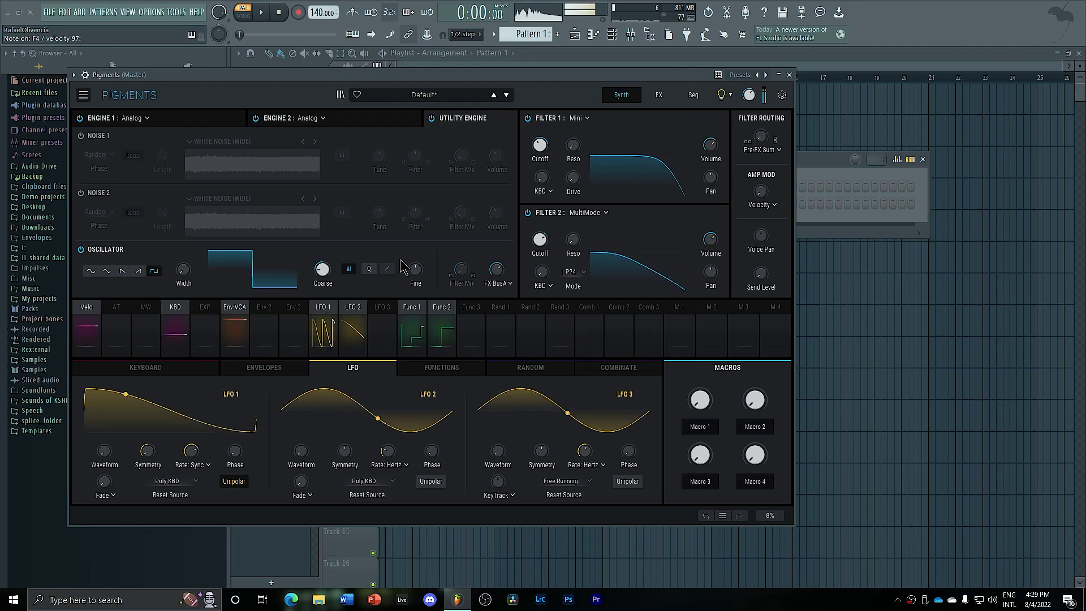
Replace the Delay in the first slot of FX A with a Multi Filter
click(658, 95)
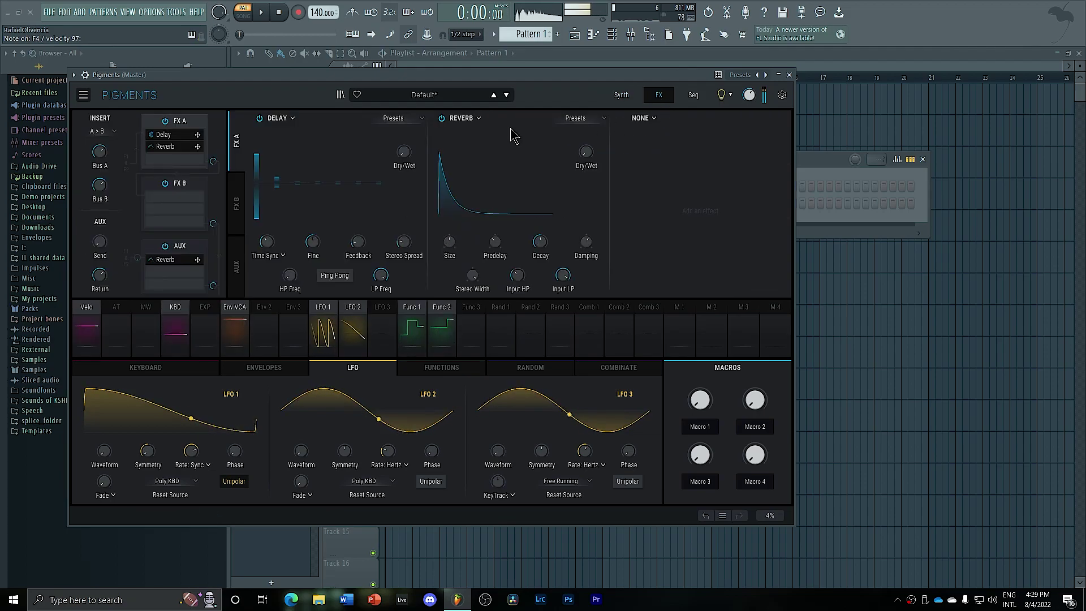
click(294, 120)
click(453, 218)
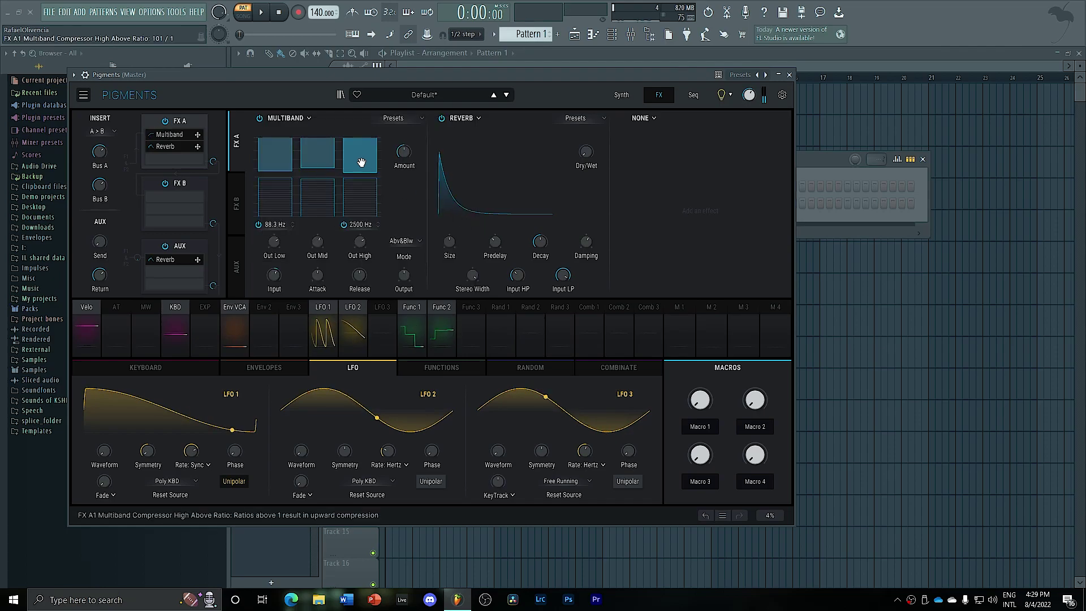
click(316, 119)
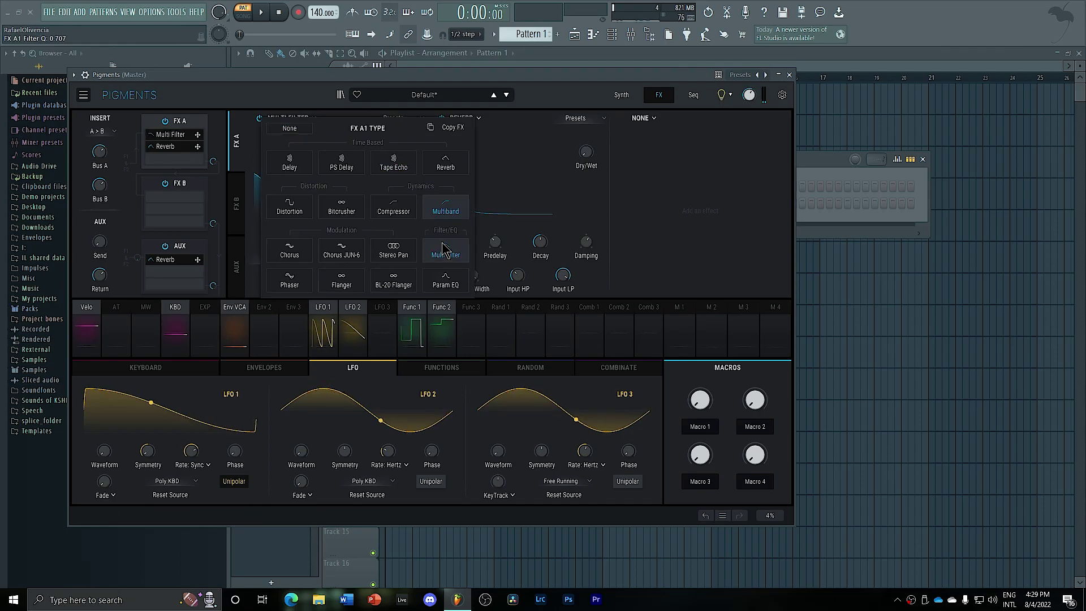
click(334, 155)
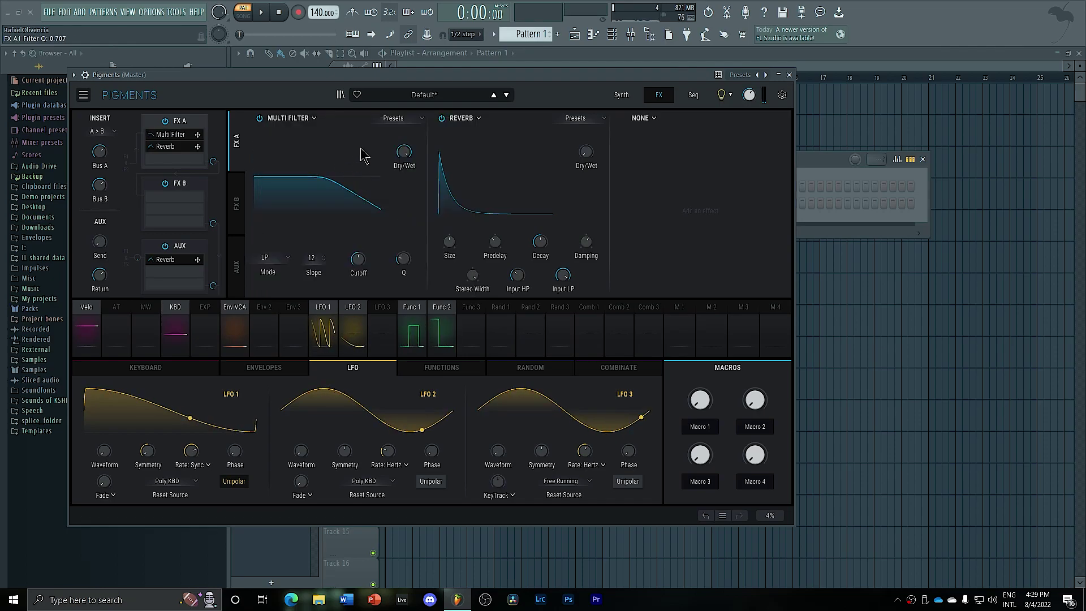
Set the FX A Multi Filter's slope to 36 and lower its cutoff to 800 Hz
click(617, 96)
click(659, 94)
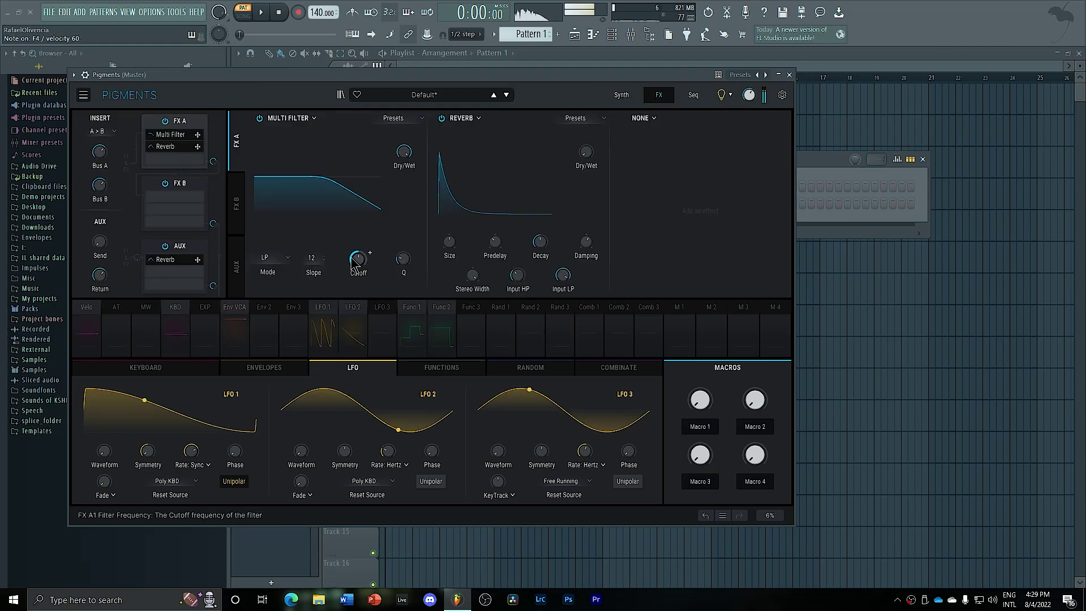
drag(355, 261, 355, 266)
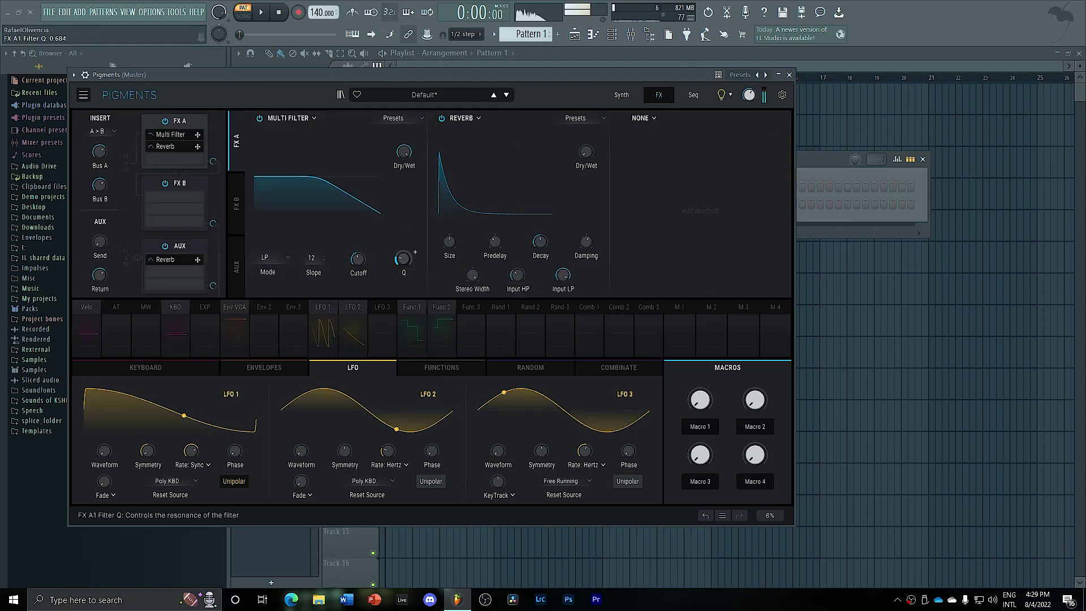
mouse_move(357, 258)
mouse_down()
mouse_move(357, 247)
mouse_move(357, 260)
mouse_up()
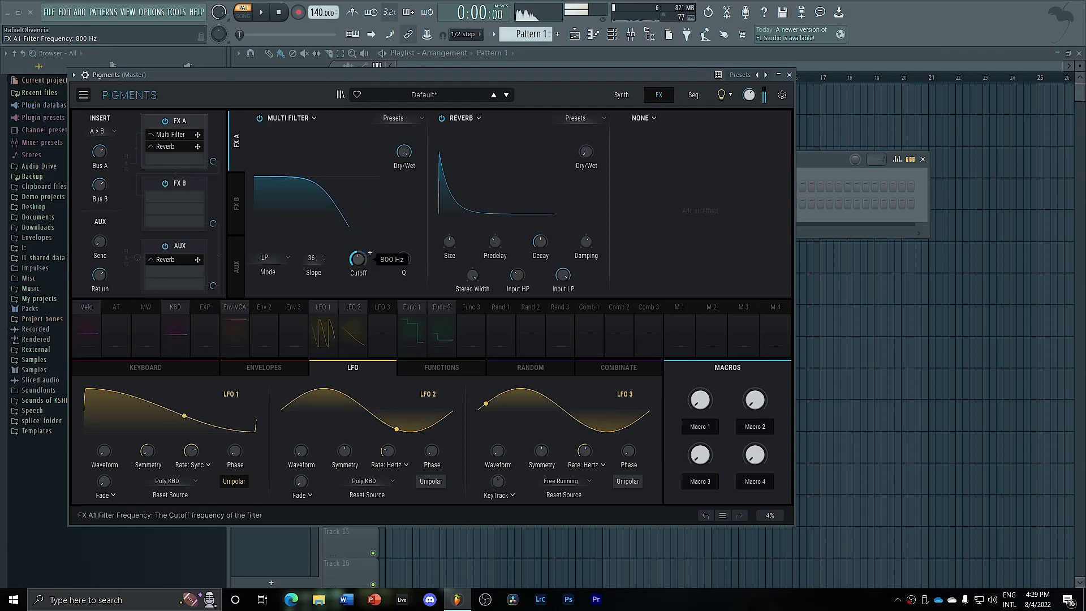
Modulate the cutoff of the first FX A Multi Filter with LFO 2 by an amount of 0.13
click(354, 320)
drag(352, 257, 352, 249)
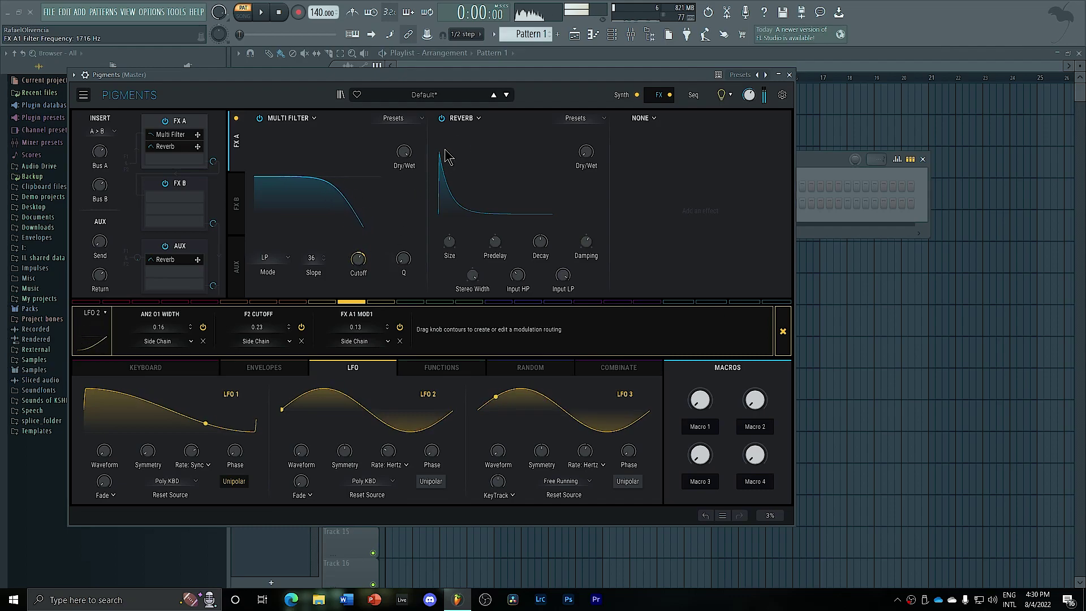
Replace the Reverb in the second slot of FX A with a Multi Filter in CombFB mode
click(463, 119)
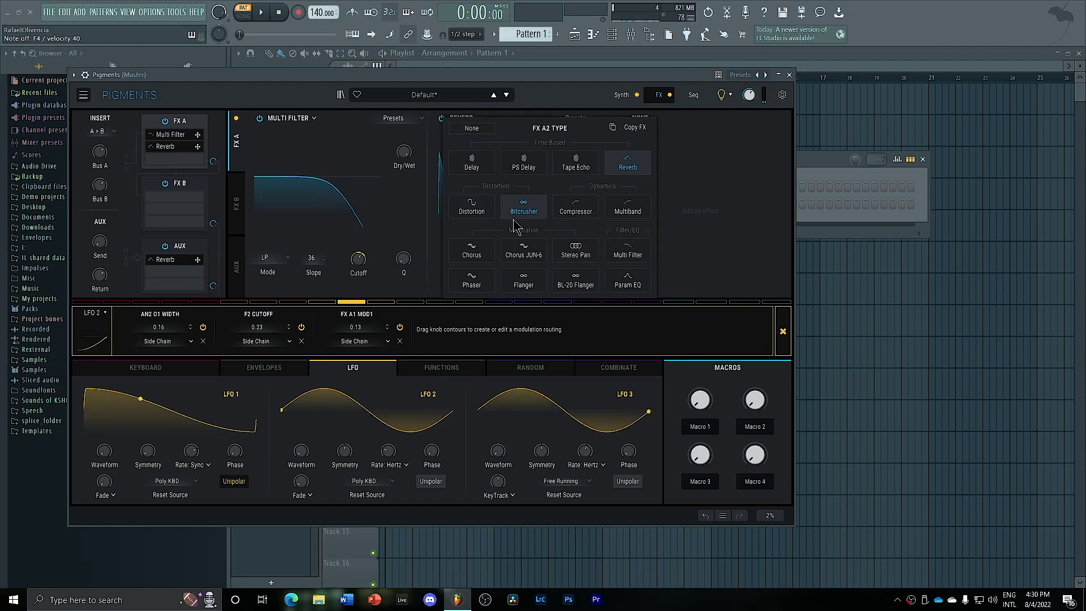
click(629, 253)
click(451, 258)
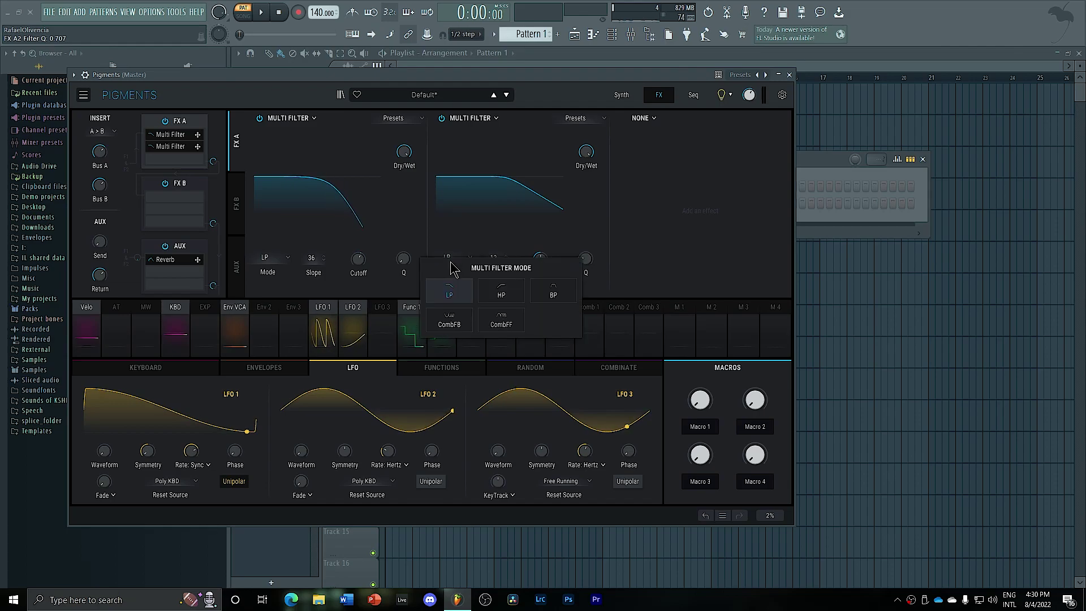
click(456, 326)
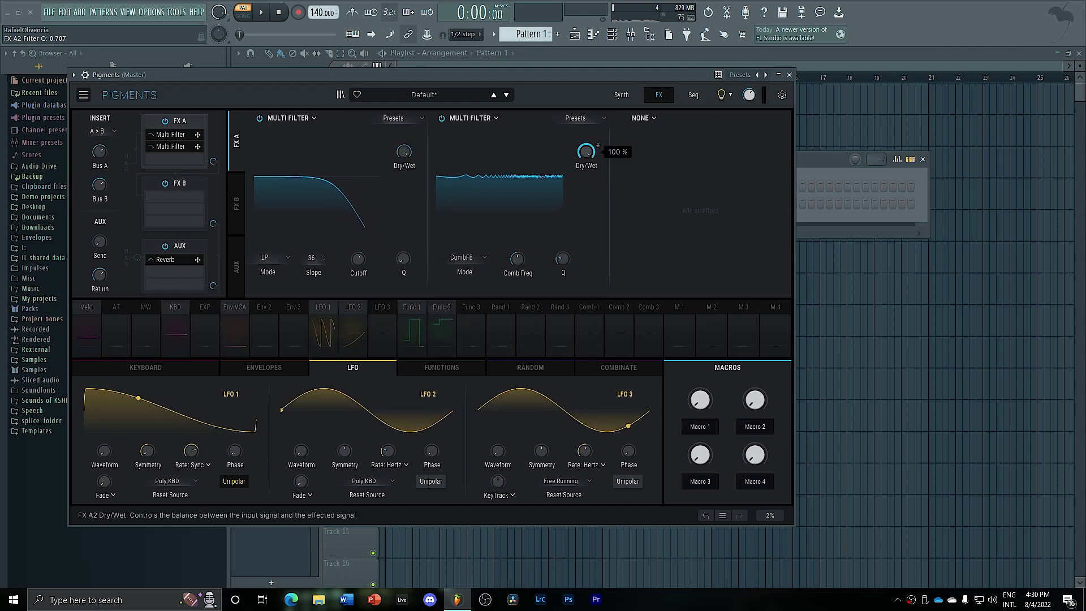
Raise the CombFB filter's resonance and set its comb frequency to about 174
drag(562, 258, 562, 251)
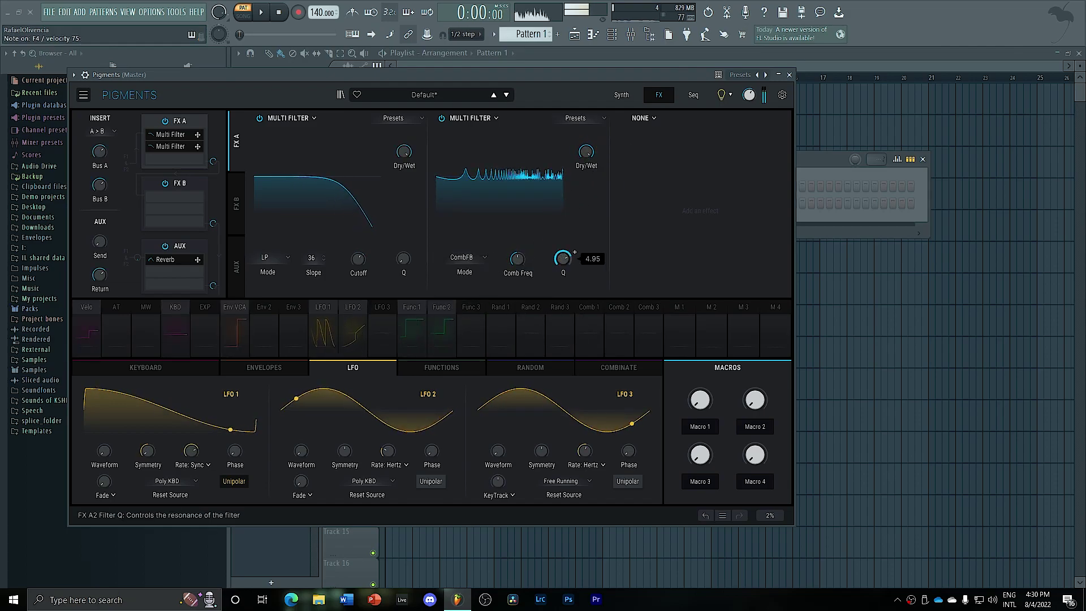
drag(517, 258, 517, 253)
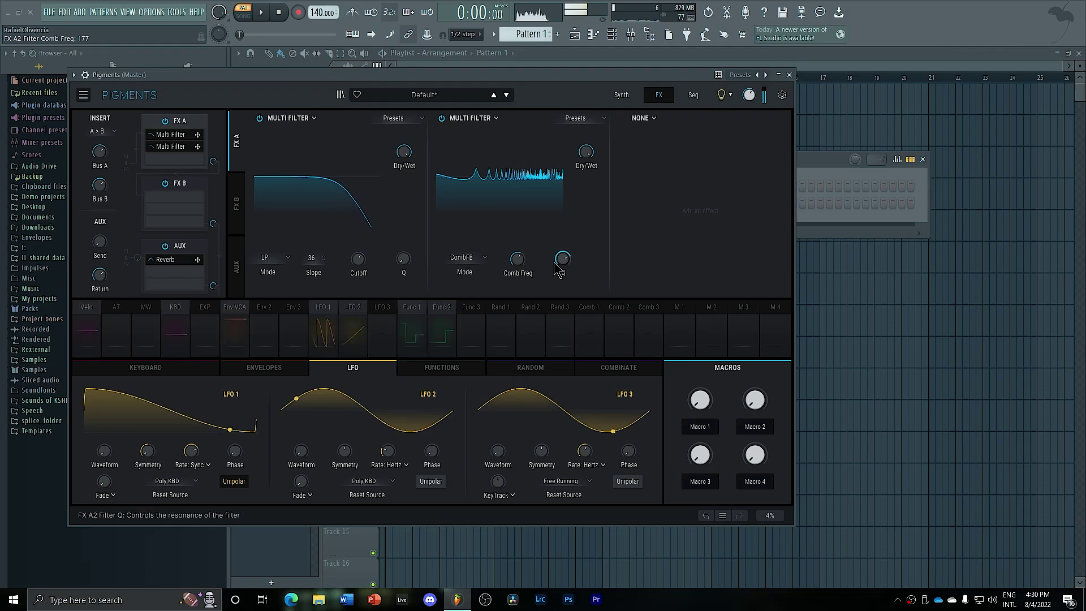
mouse_move(562, 258)
mouse_down()
mouse_move(562, 241)
mouse_move(563, 260)
mouse_up()
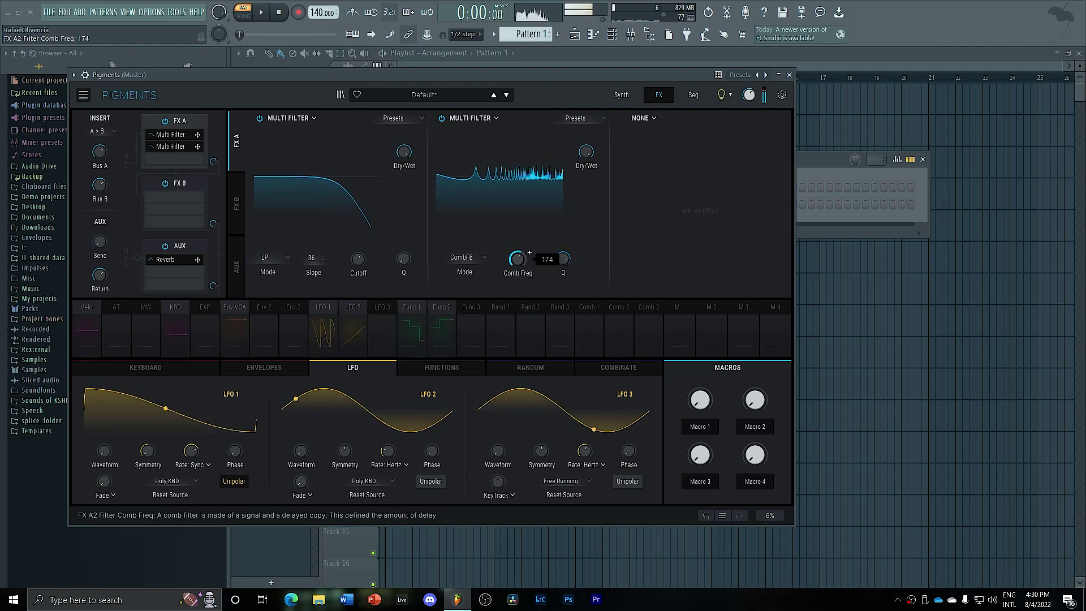
Set the CombFB filter's Q to 0.500 and modulate it with LFO 1 by an amount of 0.70
double_click(564, 258)
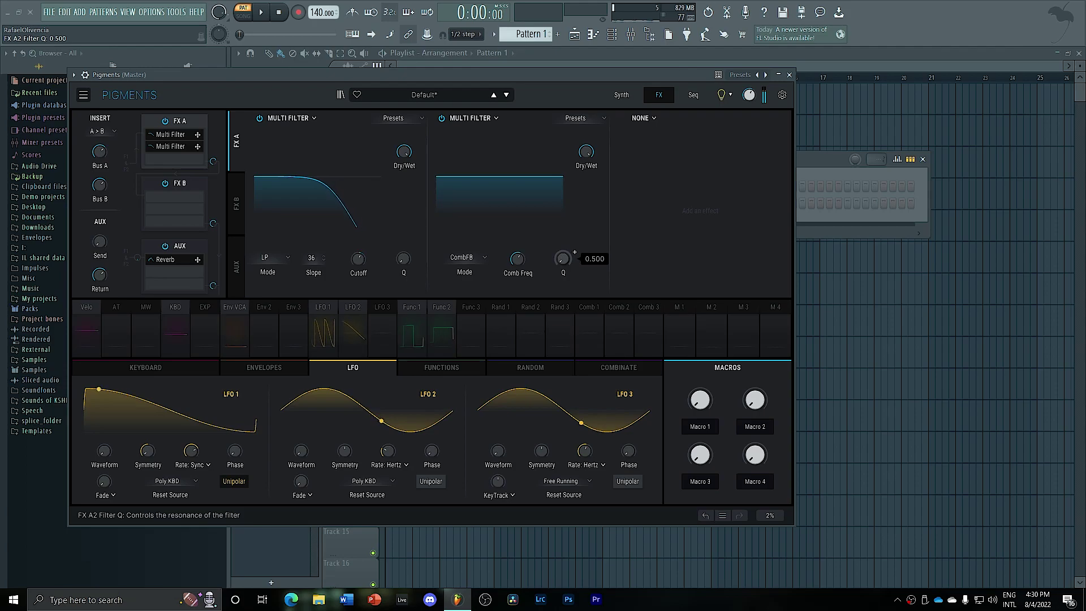
click(337, 309)
mouse_move(555, 252)
mouse_down()
mouse_move(556, 215)
mouse_move(554, 265)
mouse_move(563, 252)
mouse_up()
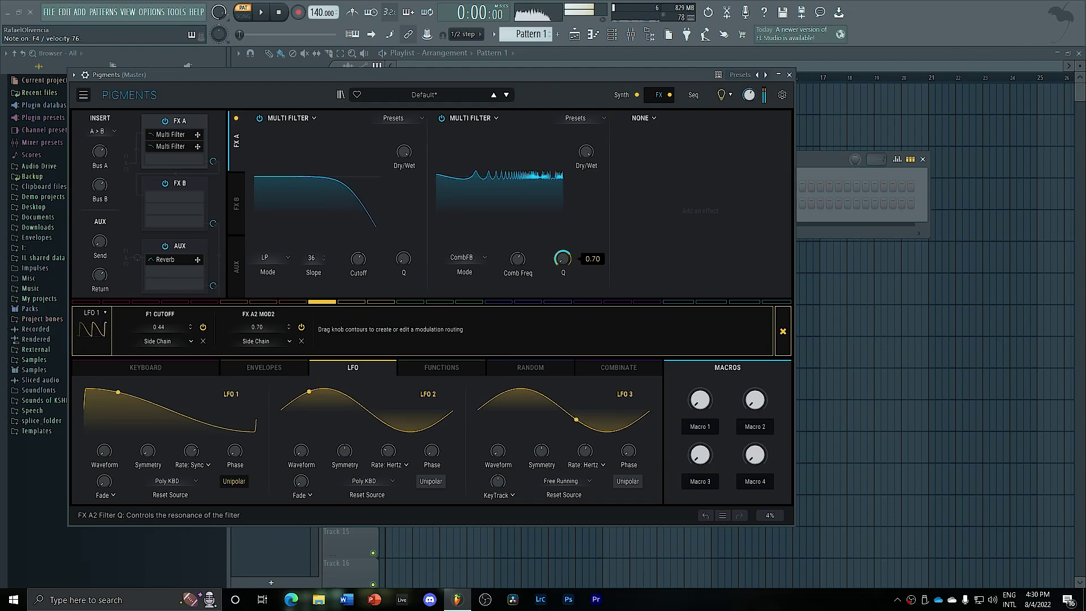
Enable Noise 1 in the Utility Engine and lower its volume to -15.8 dB
click(623, 95)
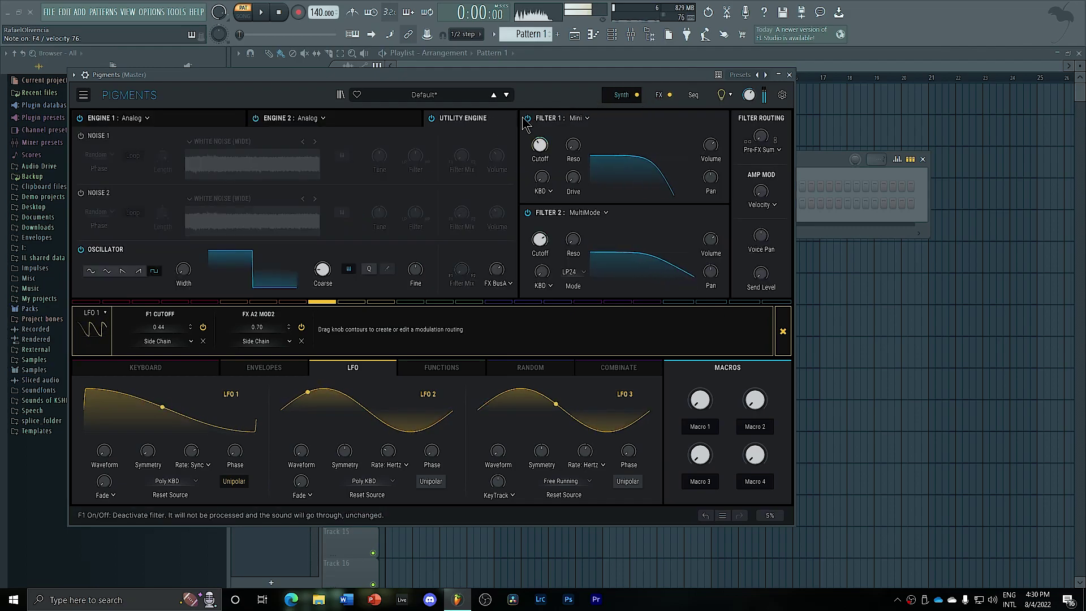
click(93, 138)
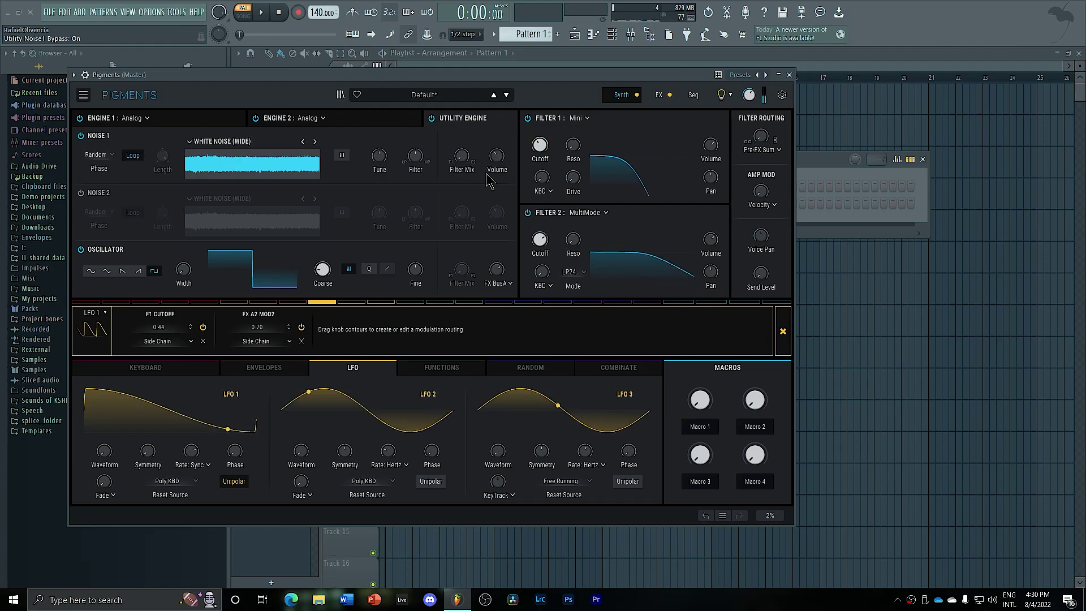
mouse_move(472, 161)
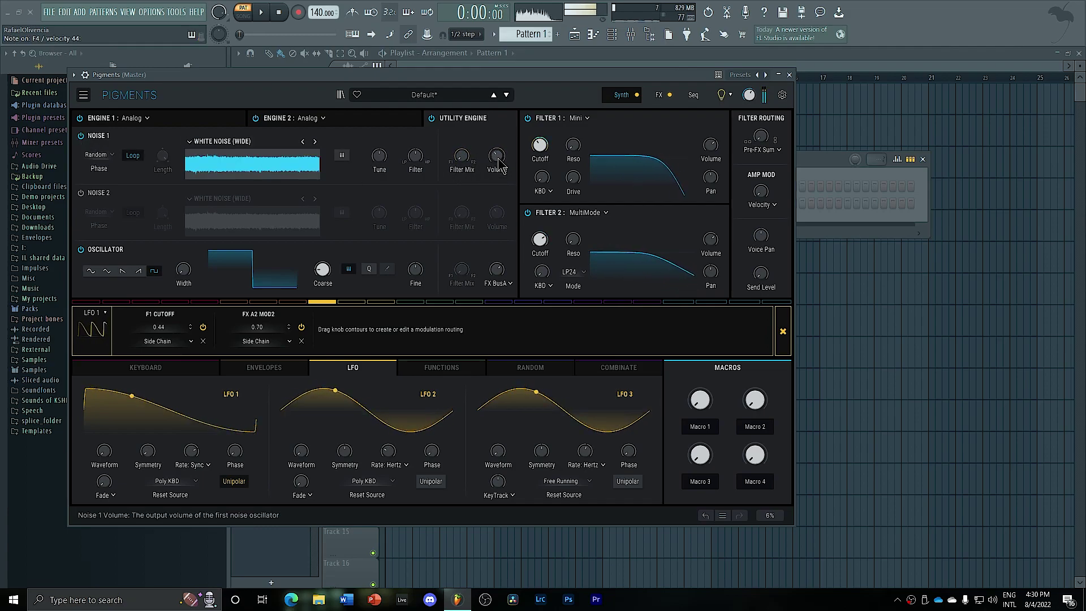
drag(487, 160, 487, 188)
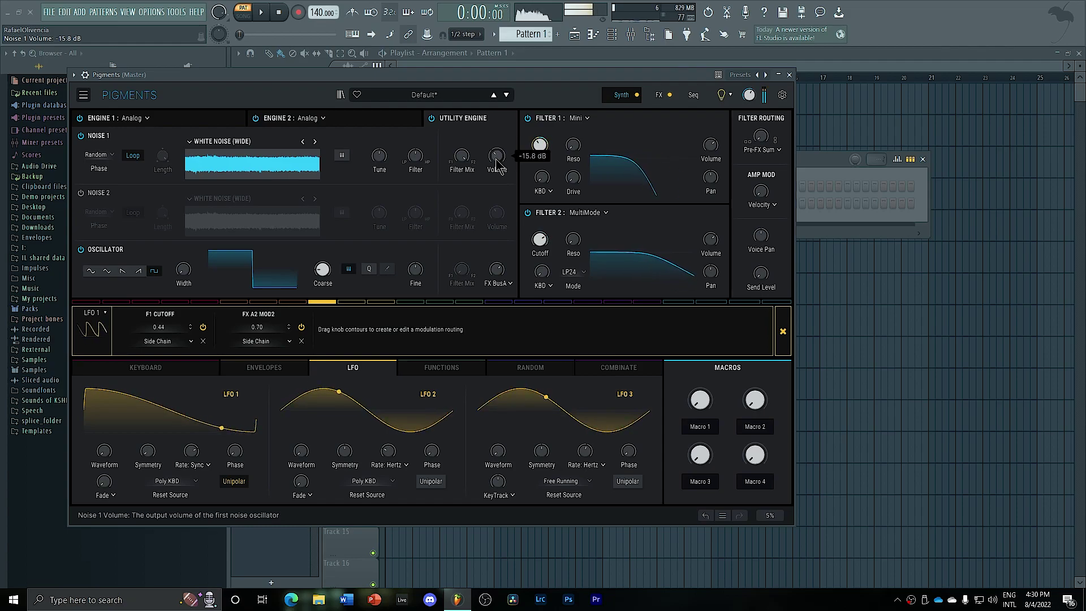
Route the Pigments channel to mixer track 2 and close the plugin window
click(654, 96)
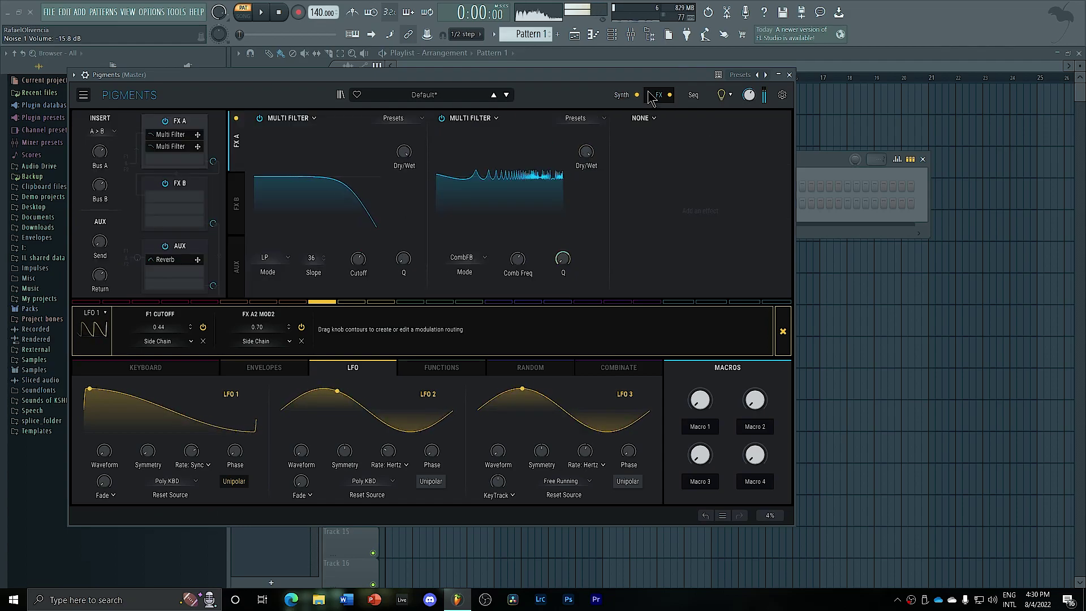
click(84, 75)
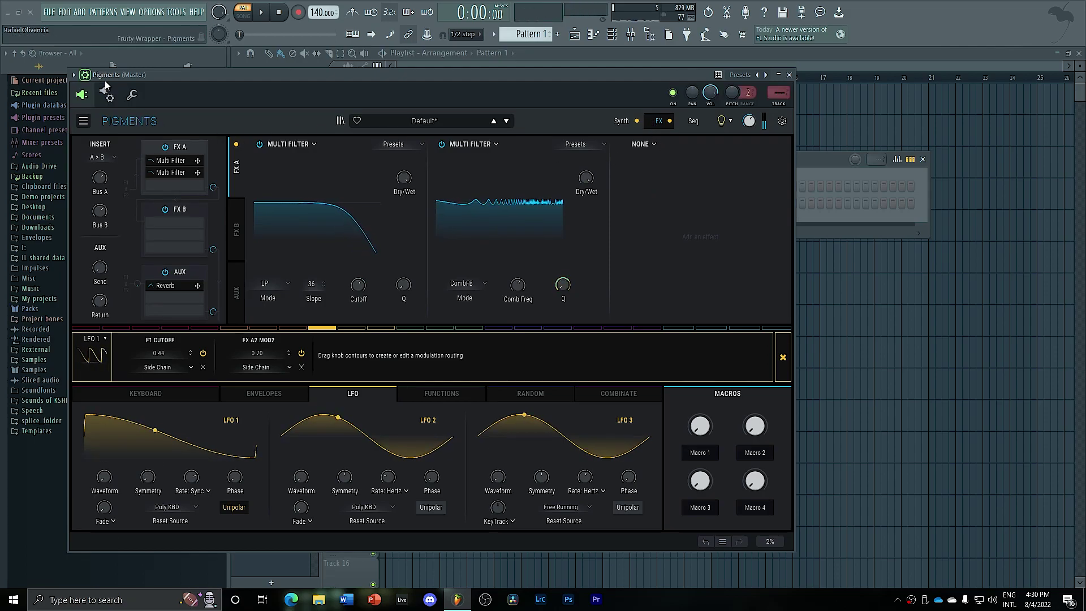
double_click(783, 90)
click(790, 74)
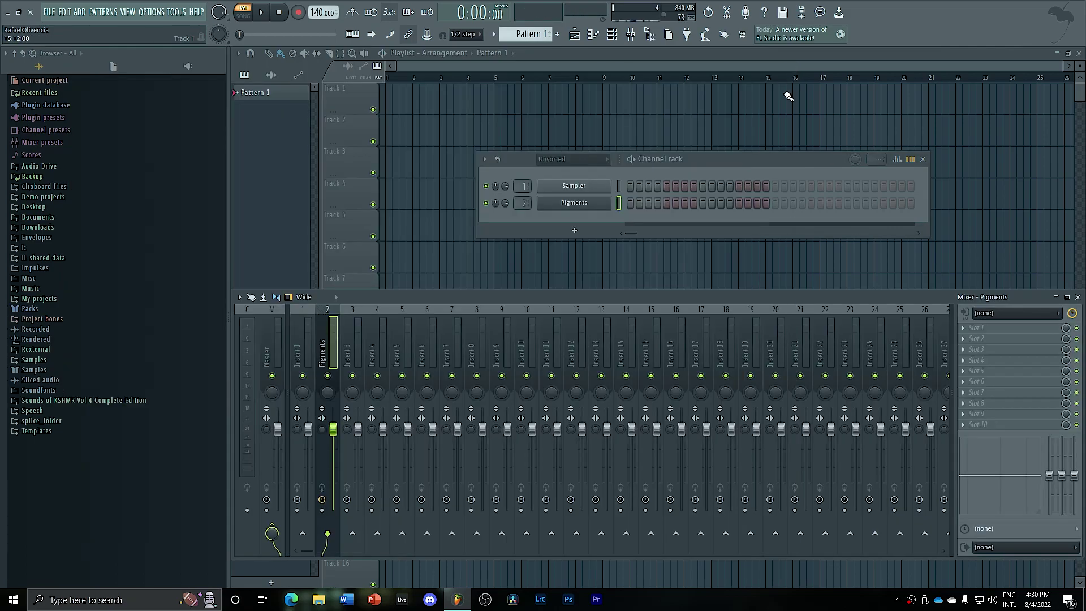
Load Delay TAPE-201 into the first effect slot of the Pigments mixer track
click(986, 328)
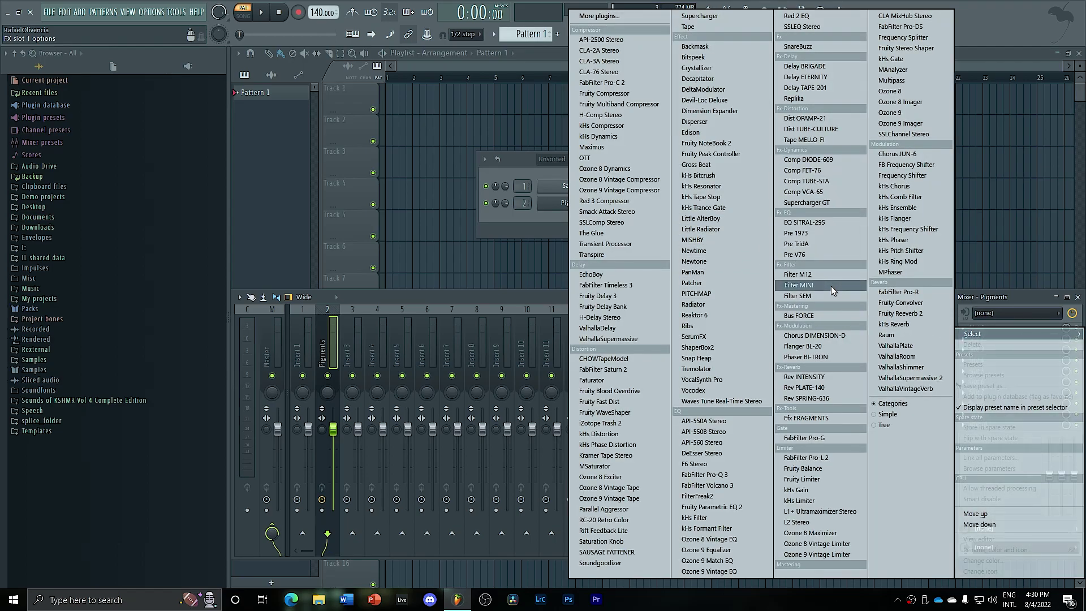
click(816, 88)
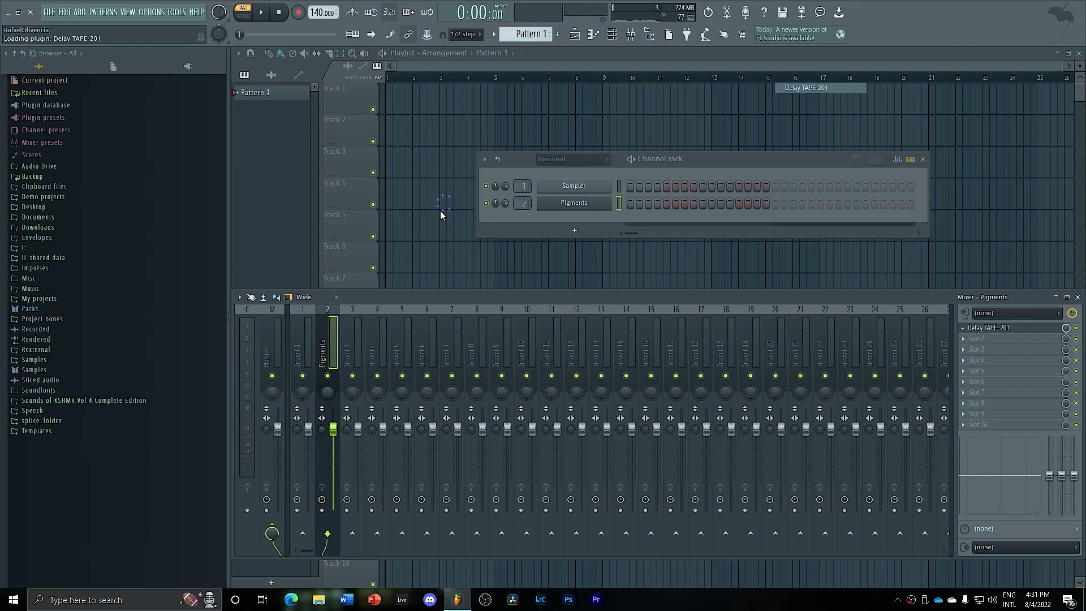
drag(324, 148, 471, 101)
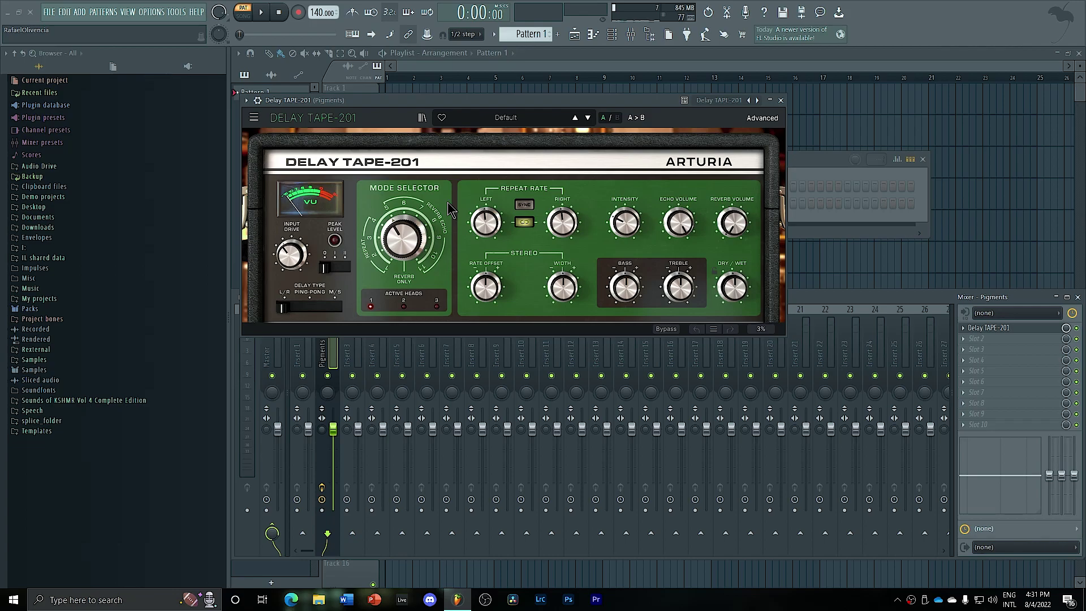
Set the tape delay's type to Ping Pong, its input drive switch to the highest setting and its mode selector to 1
click(310, 308)
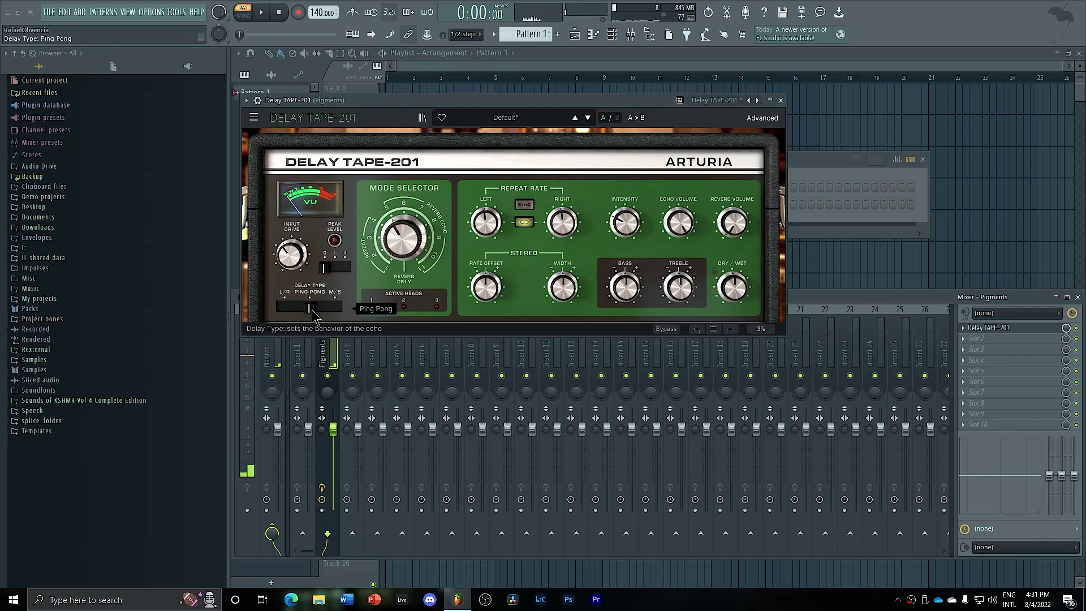
click(343, 267)
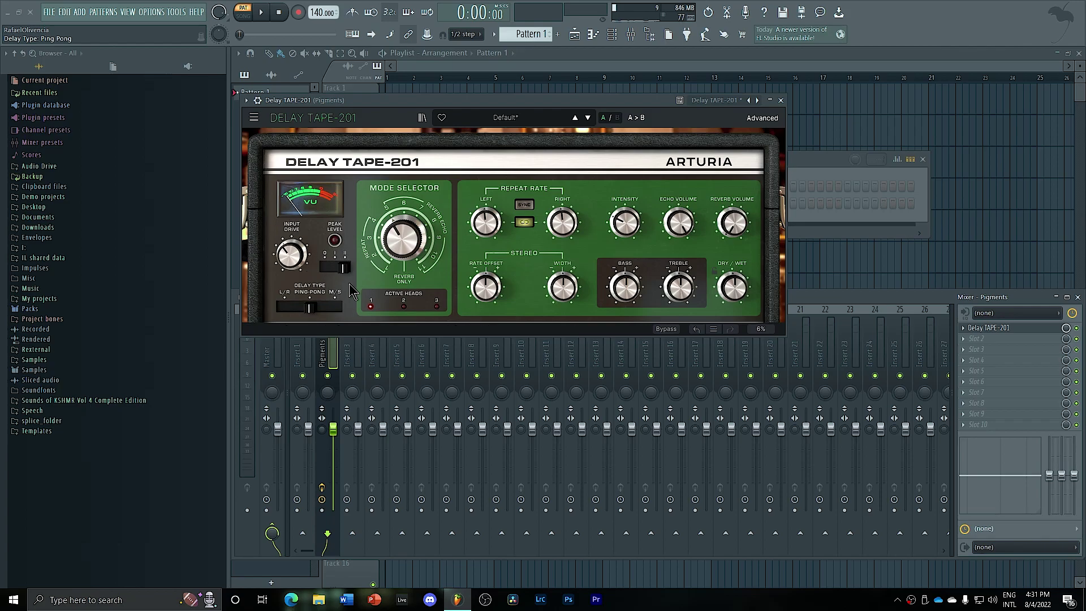
drag(403, 237, 403, 266)
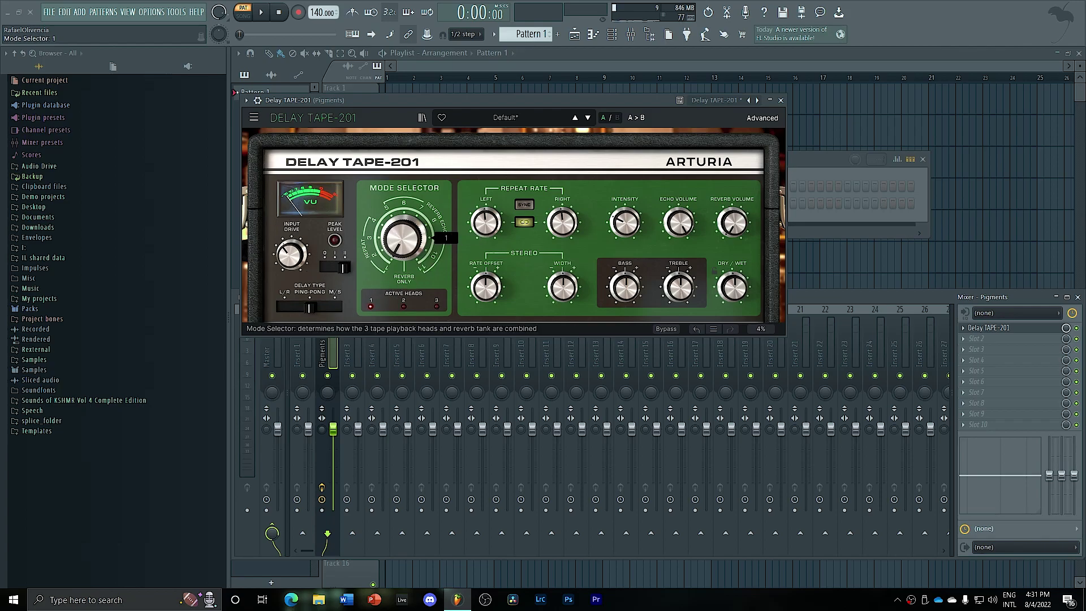
Sync the tape delay's repeat rate to the tempo, adjust the linked left and right rates, and close the delay
click(517, 204)
mouse_move(491, 223)
mouse_down()
mouse_move(491, 234)
mouse_move(485, 207)
mouse_up()
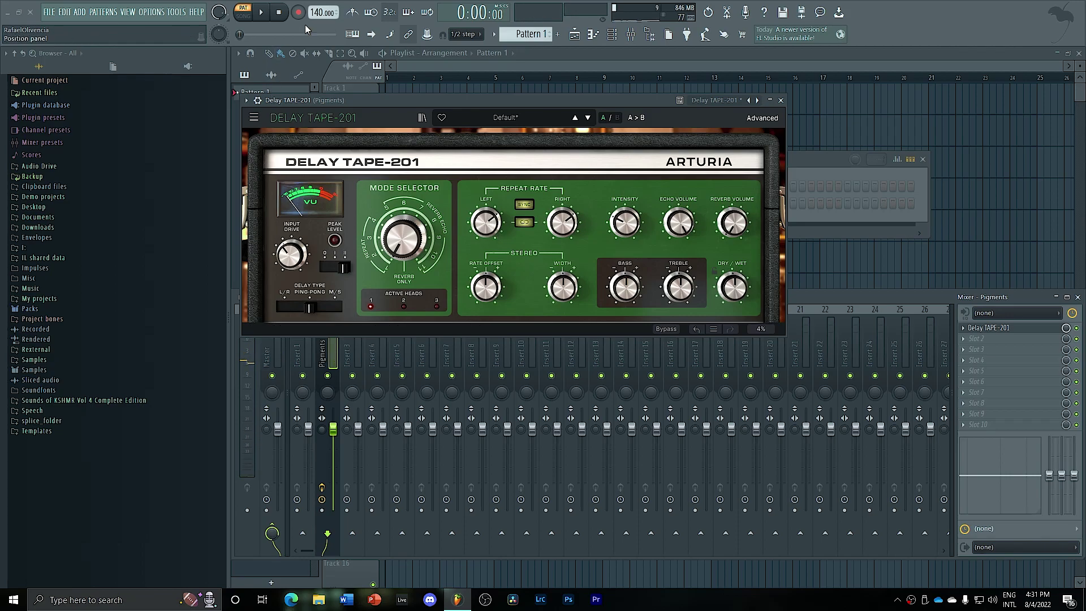
drag(368, 98, 368, 90)
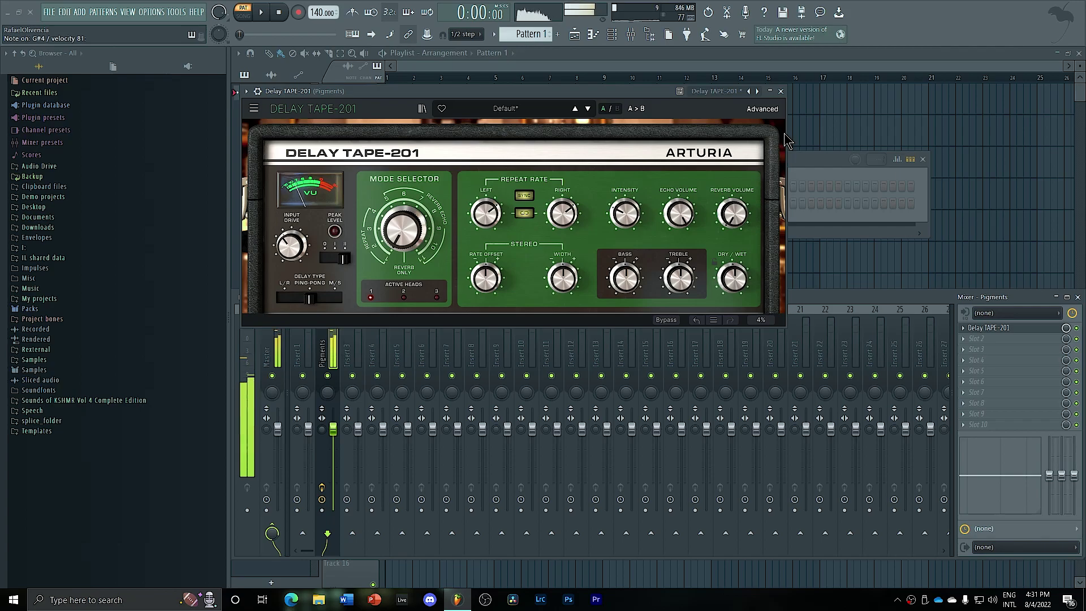
click(781, 91)
Reopen Pigments and set Engine 1's coarse tuning to 7 semitones
click(589, 204)
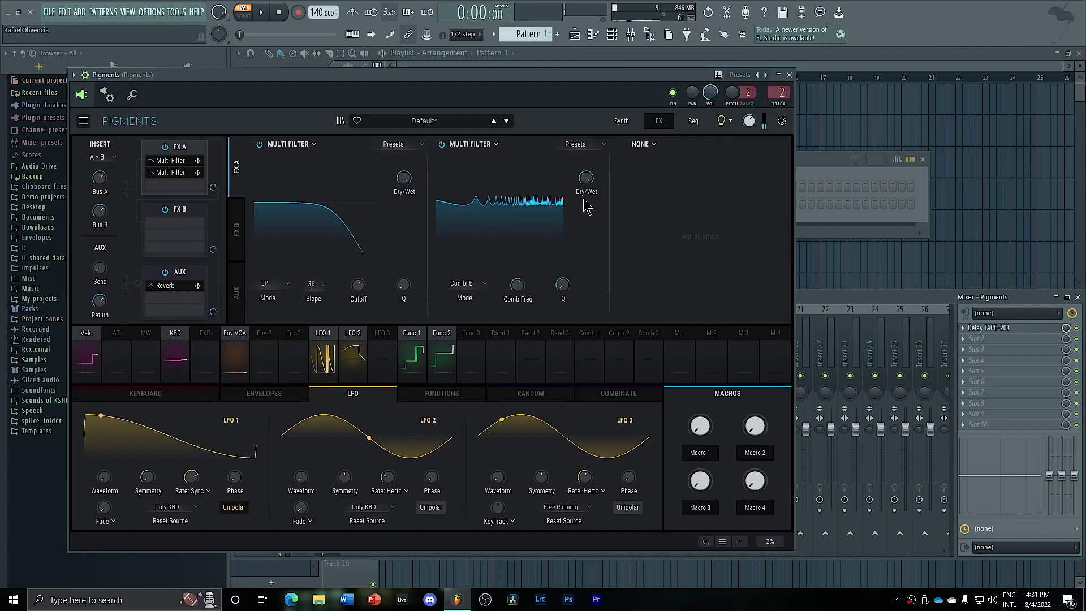
click(621, 121)
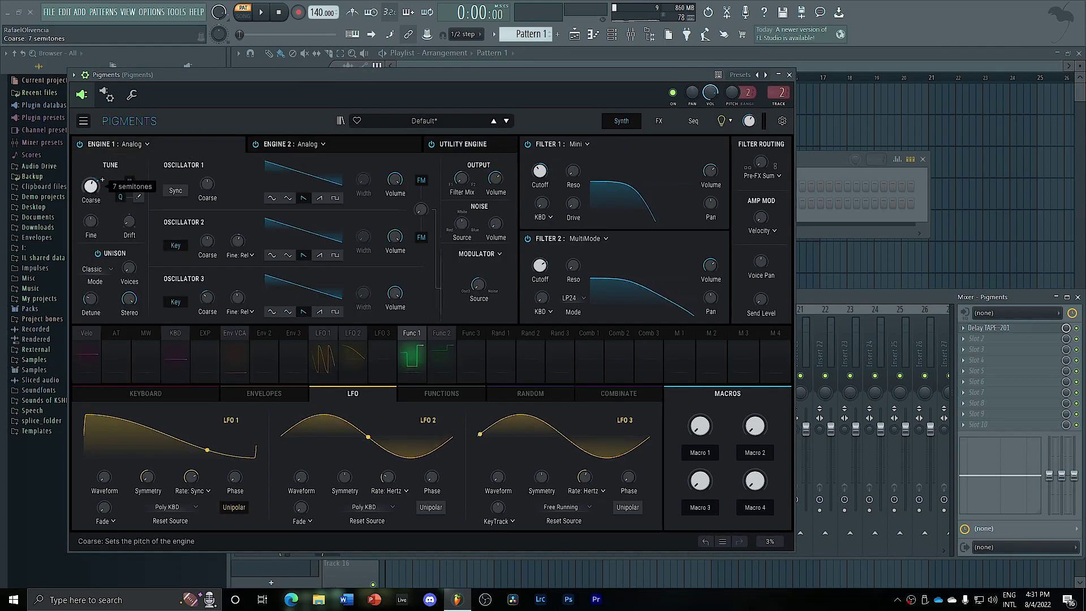
click(789, 74)
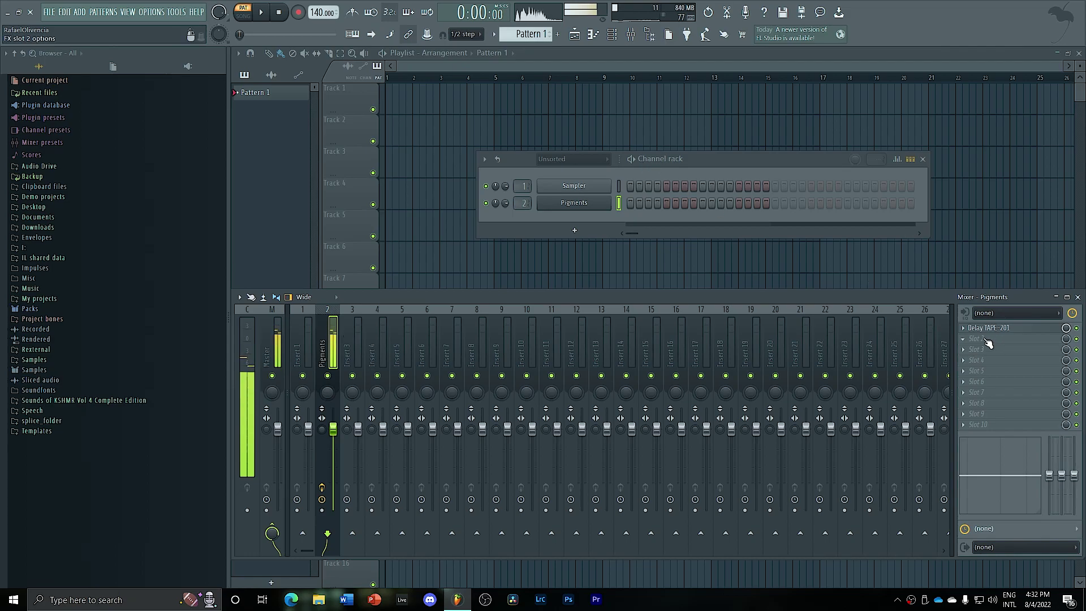
Load Rev INTENSITY into the second effect slot of the Pigments mixer track
click(970, 339)
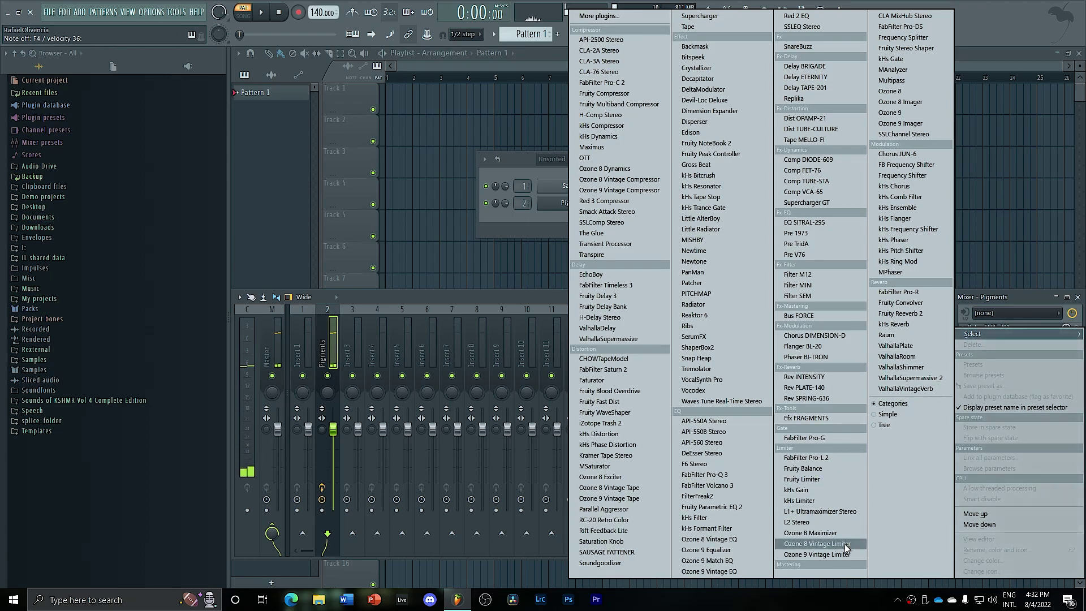
click(829, 378)
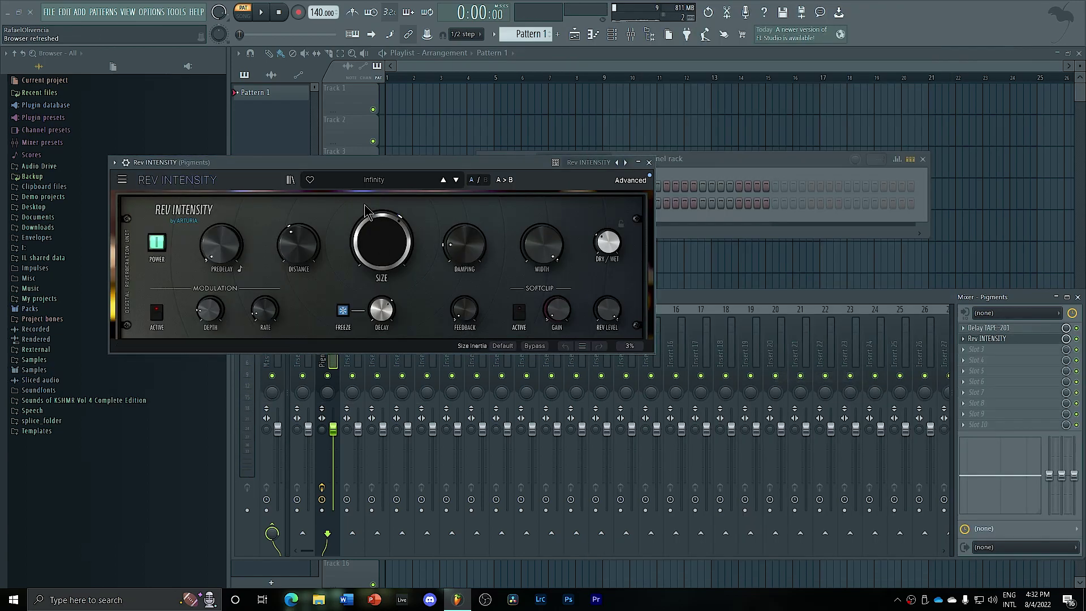
drag(358, 164, 498, 147)
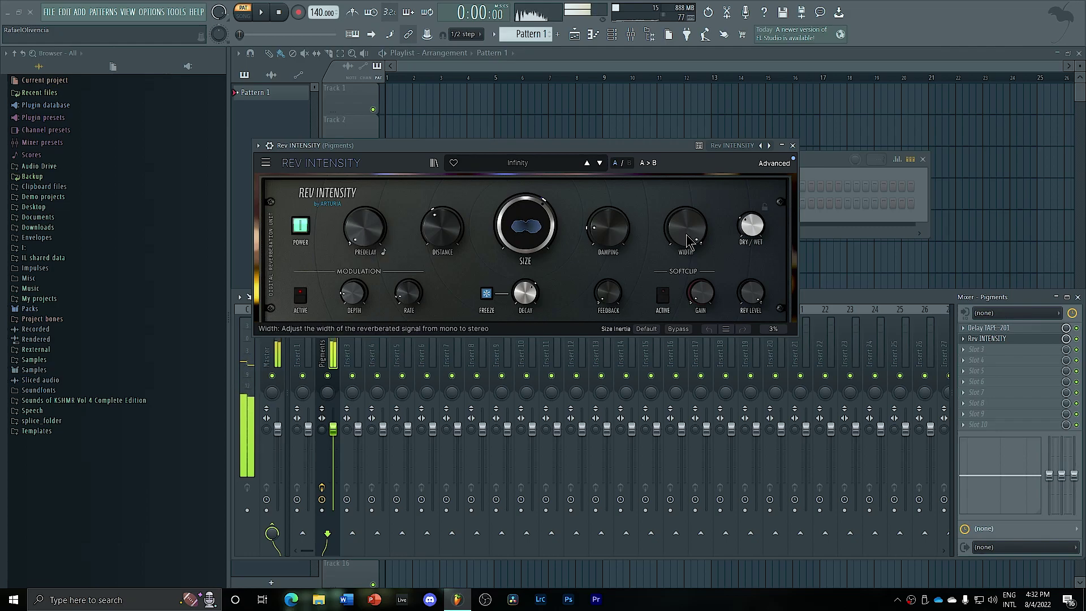
Choose the Reversed Rhythm reverb preset in Rev INTENSITY, lower its dry/wet balance and close the reverb
click(481, 165)
mouse_move(494, 203)
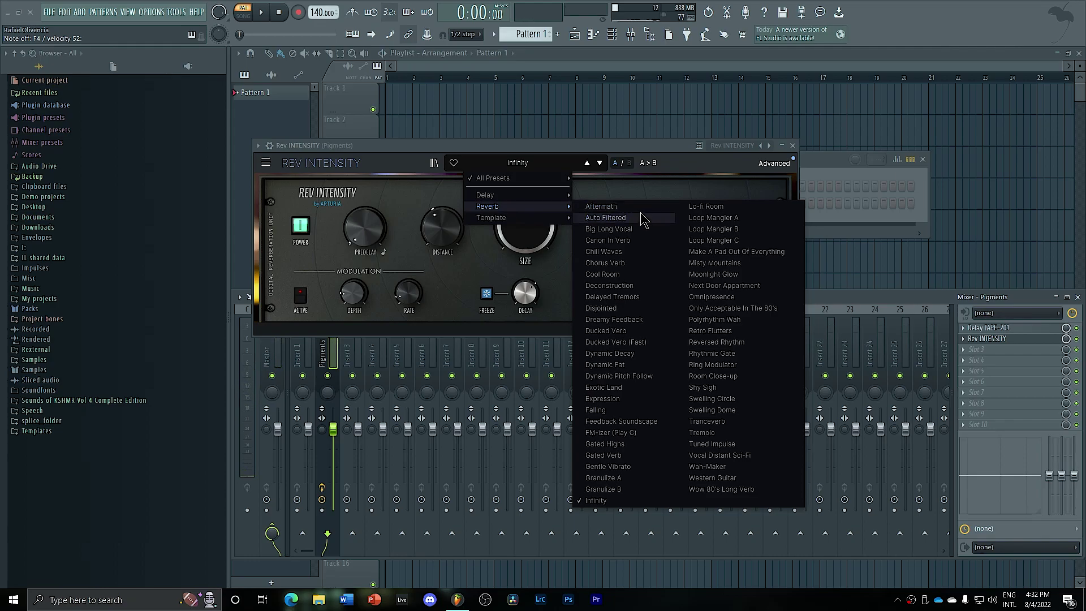
click(717, 342)
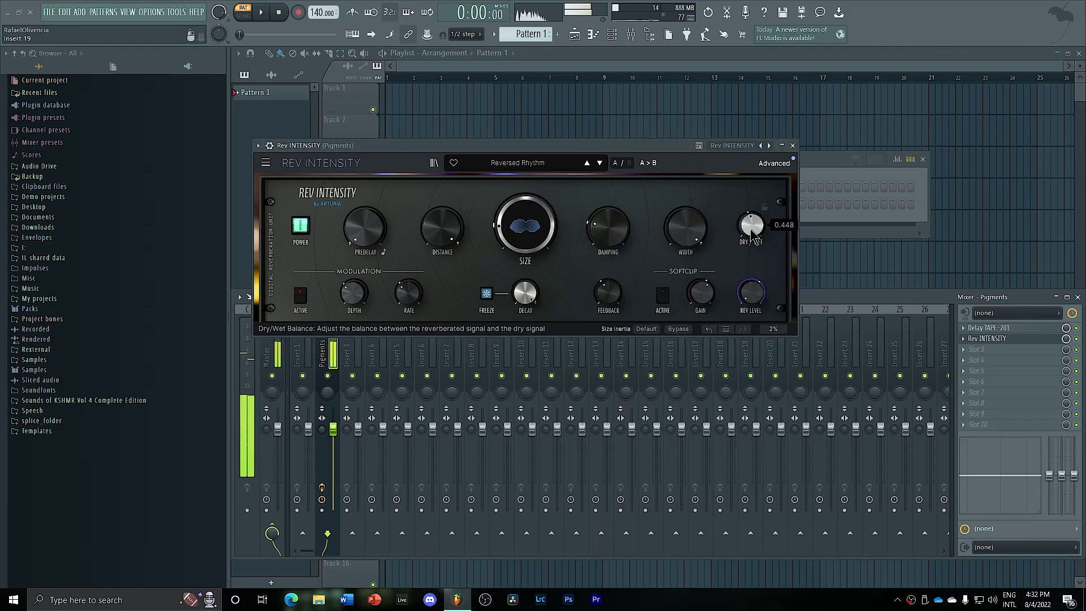
drag(752, 225, 752, 235)
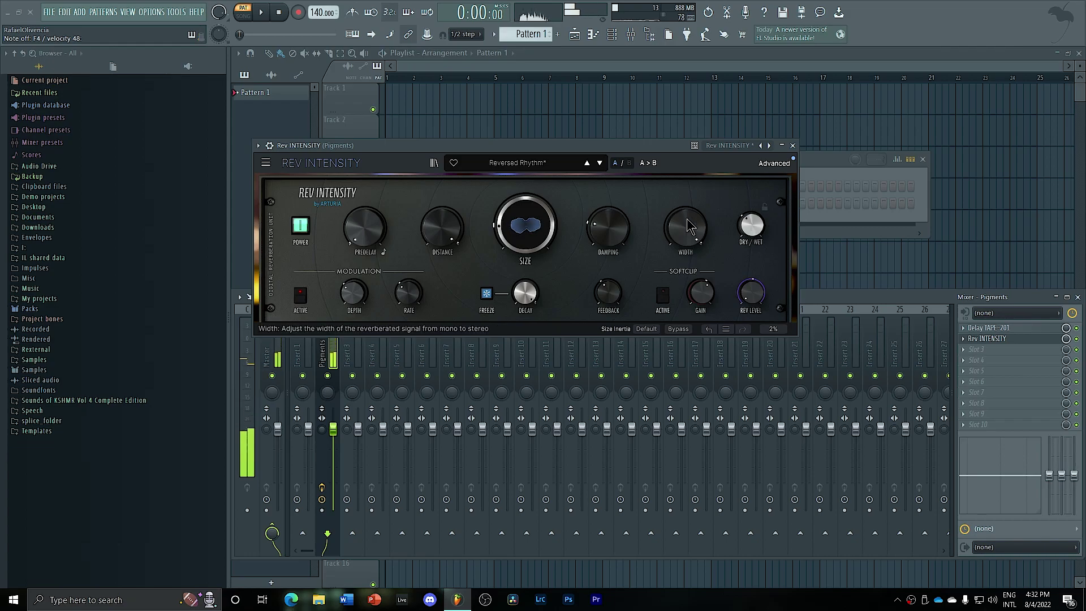
click(793, 146)
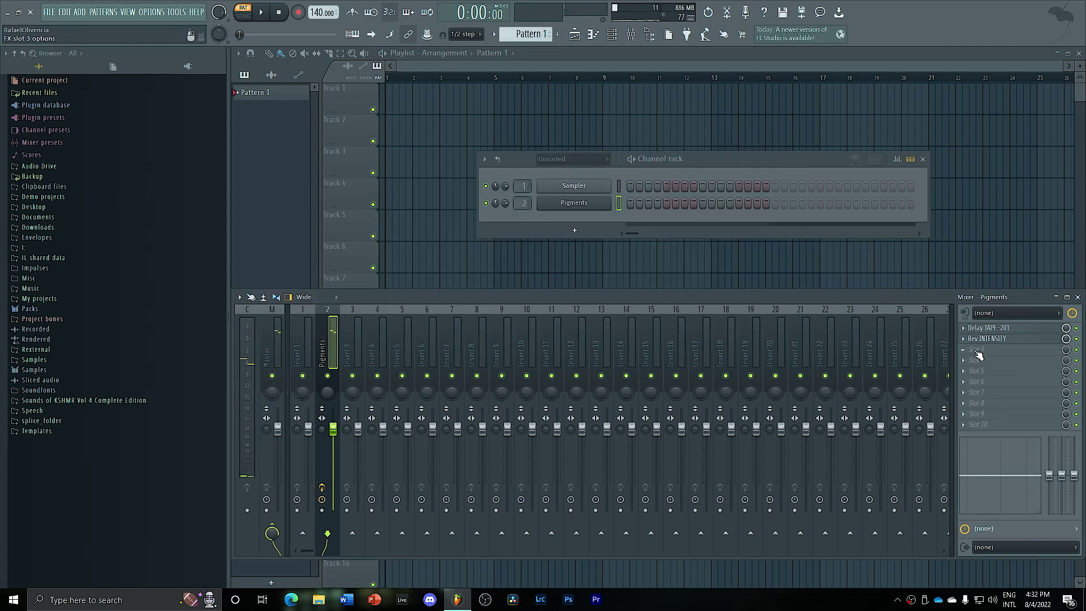
Load Tape MELLO-FI into the third effect slot of the Pigments mixer track, then move it up to the first slot
click(962, 349)
click(816, 320)
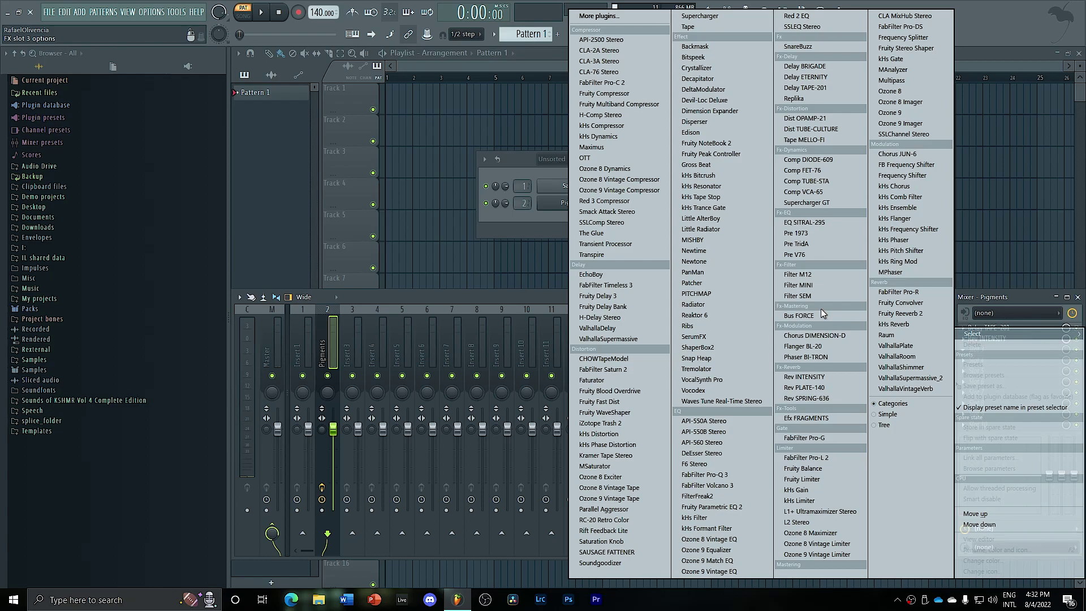
click(804, 139)
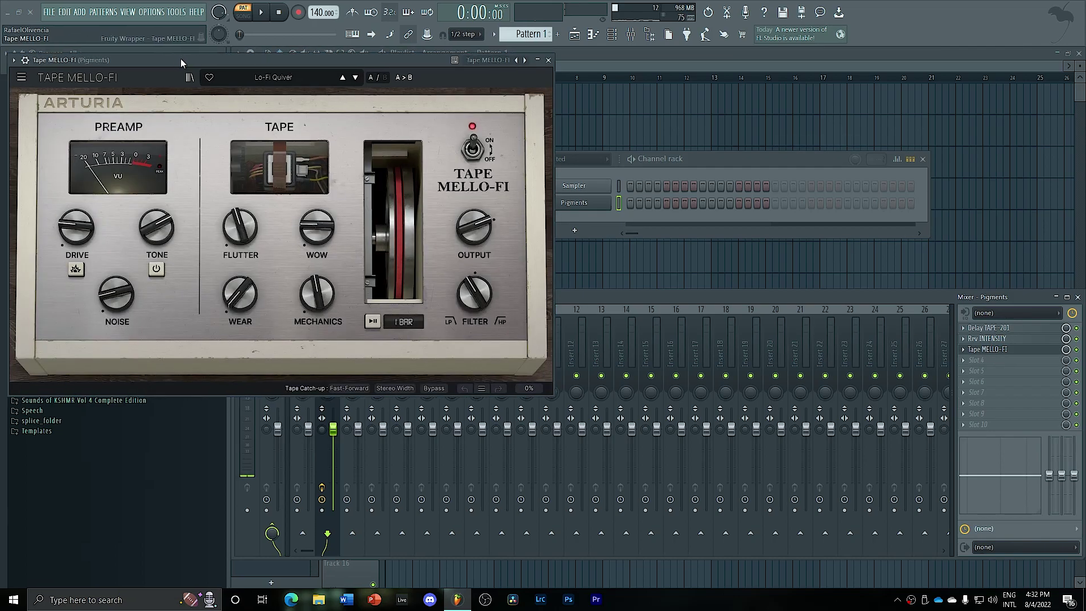
drag(181, 59, 443, 97)
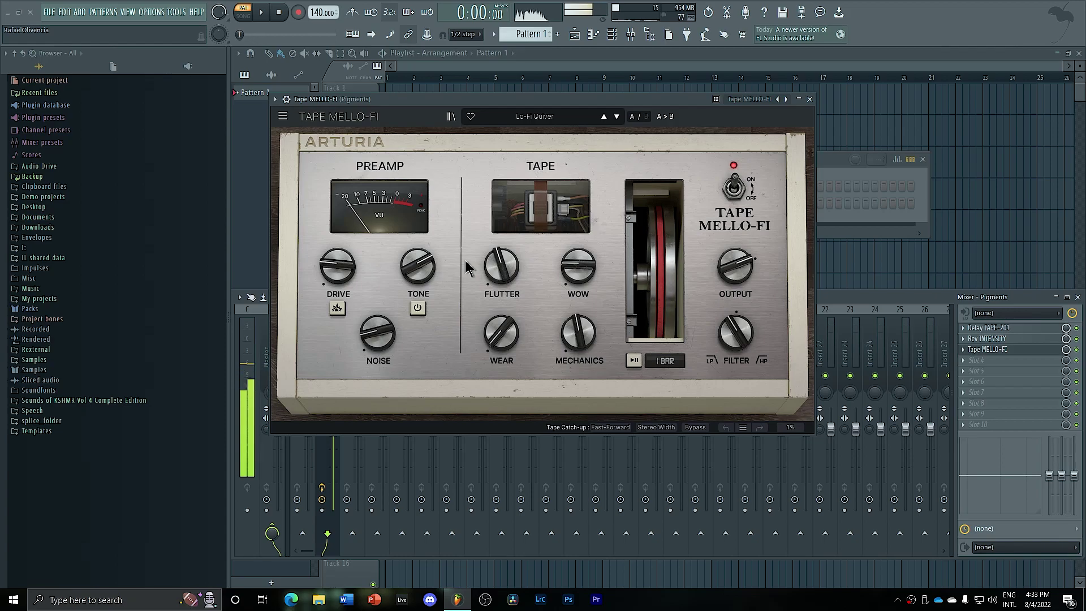
click(810, 100)
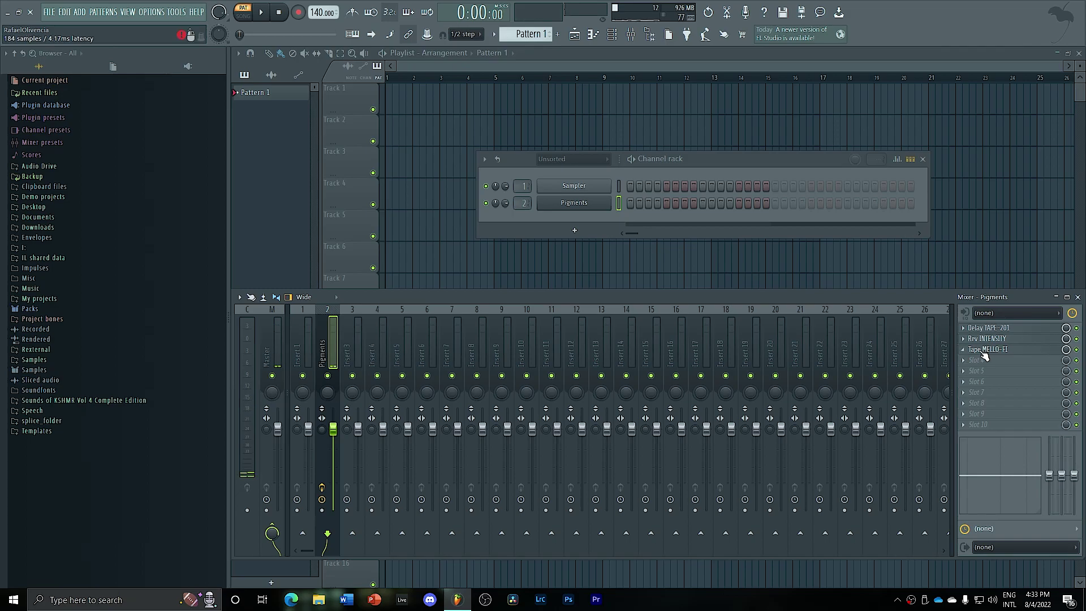
drag(983, 355, 985, 334)
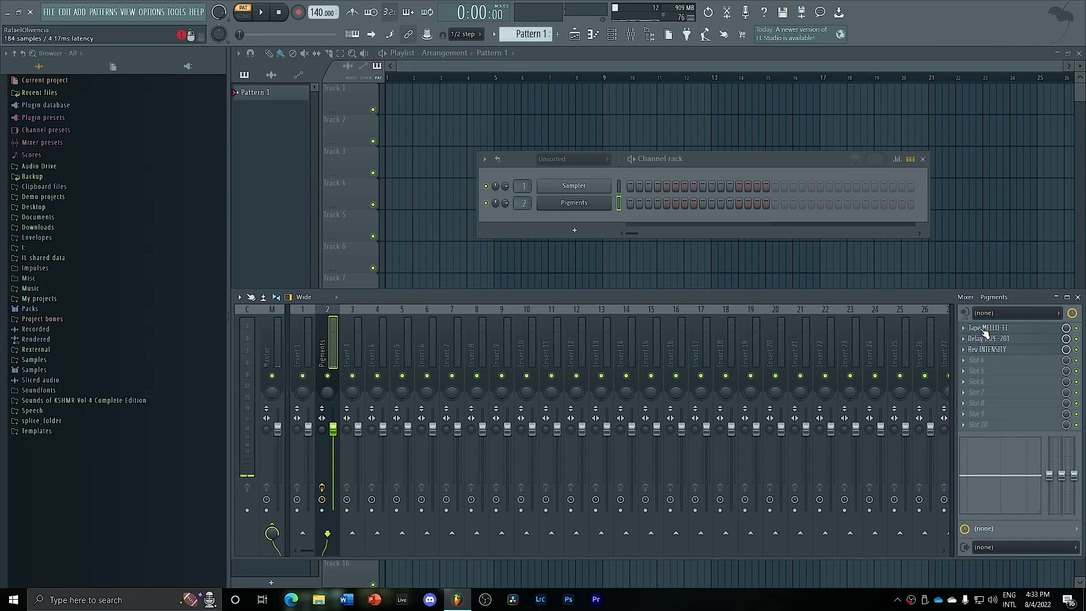
Reopen Tape MELLO-FI, enable the preamp option beneath Drive, raise the drive amount and close the effect
click(1024, 330)
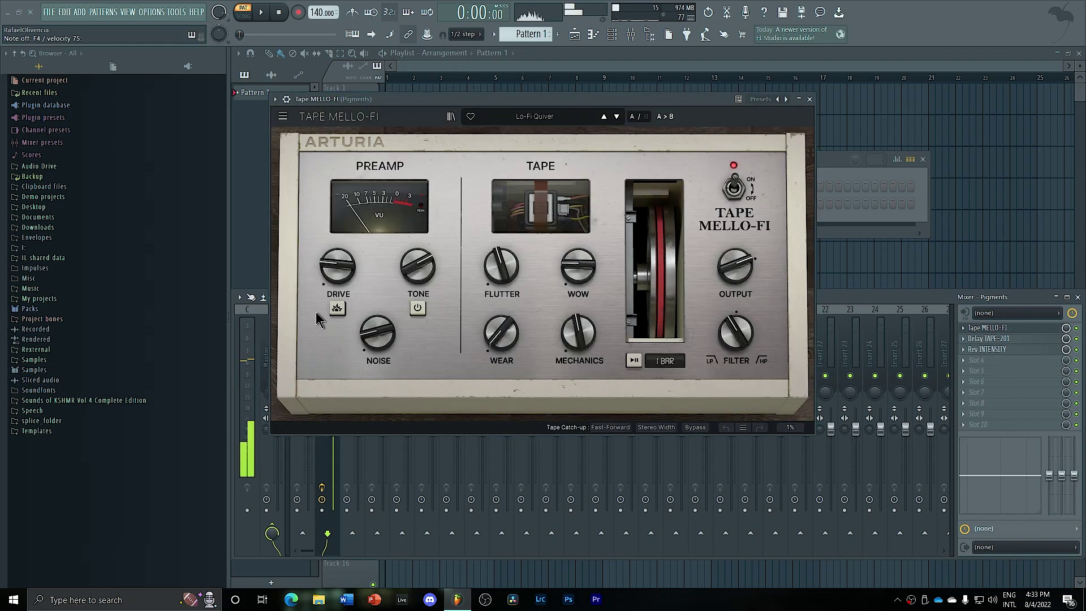
click(338, 309)
mouse_move(338, 266)
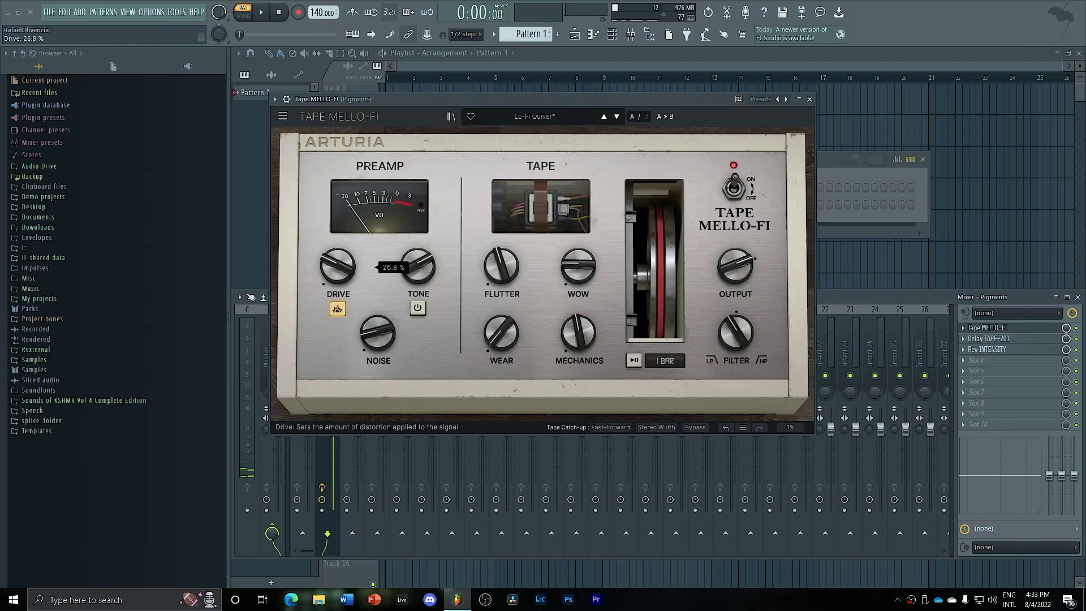
drag(338, 266, 337, 264)
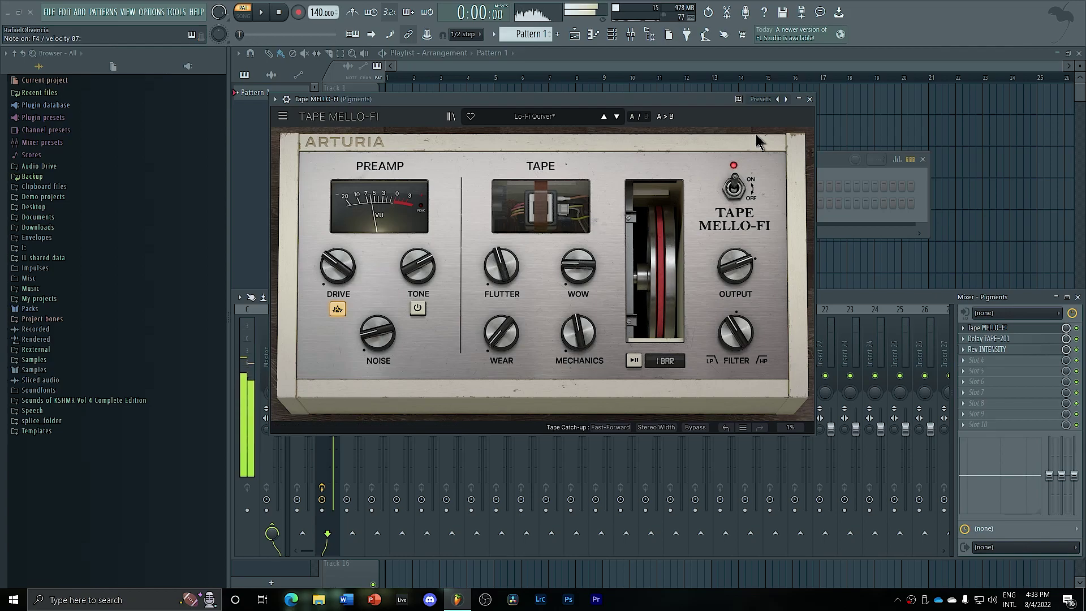
click(809, 99)
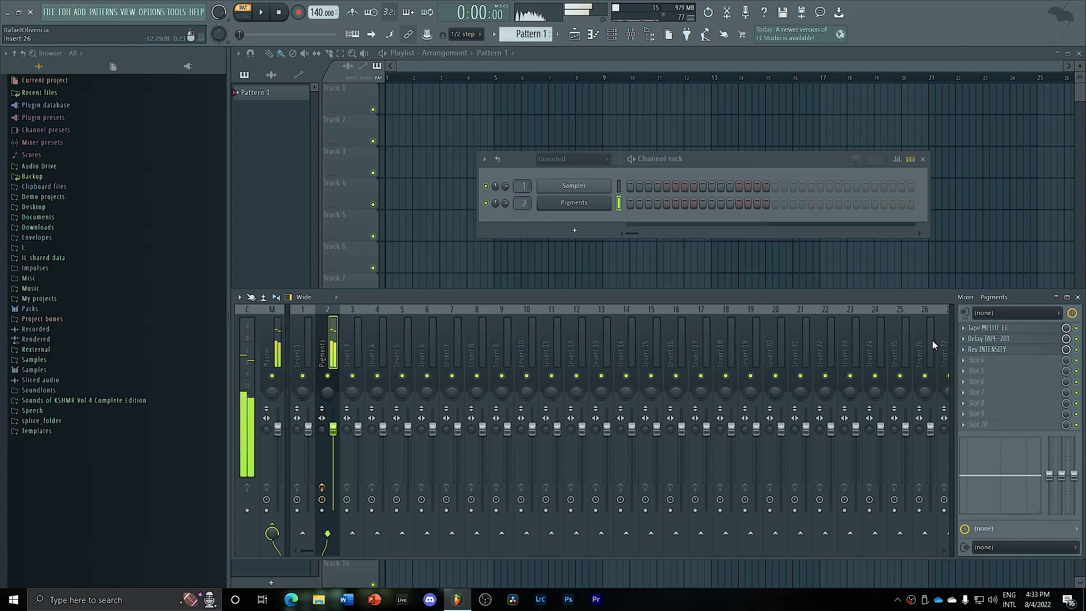
Load EQ SITRAL-295 into the fourth effect slot of the Pigments mixer track and move its window clear for editing
click(977, 364)
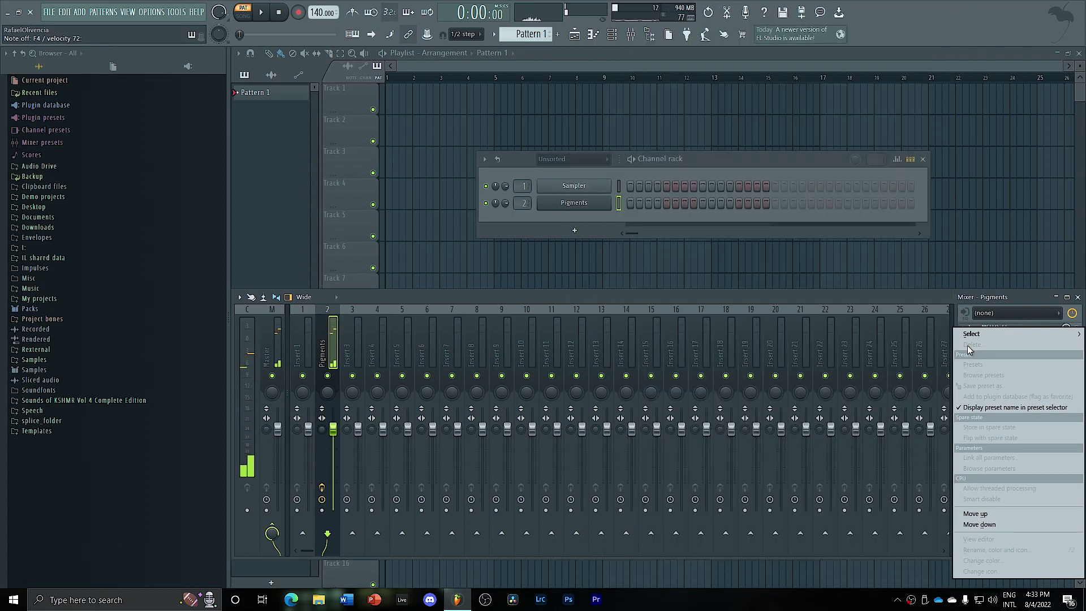
mouse_move(976, 333)
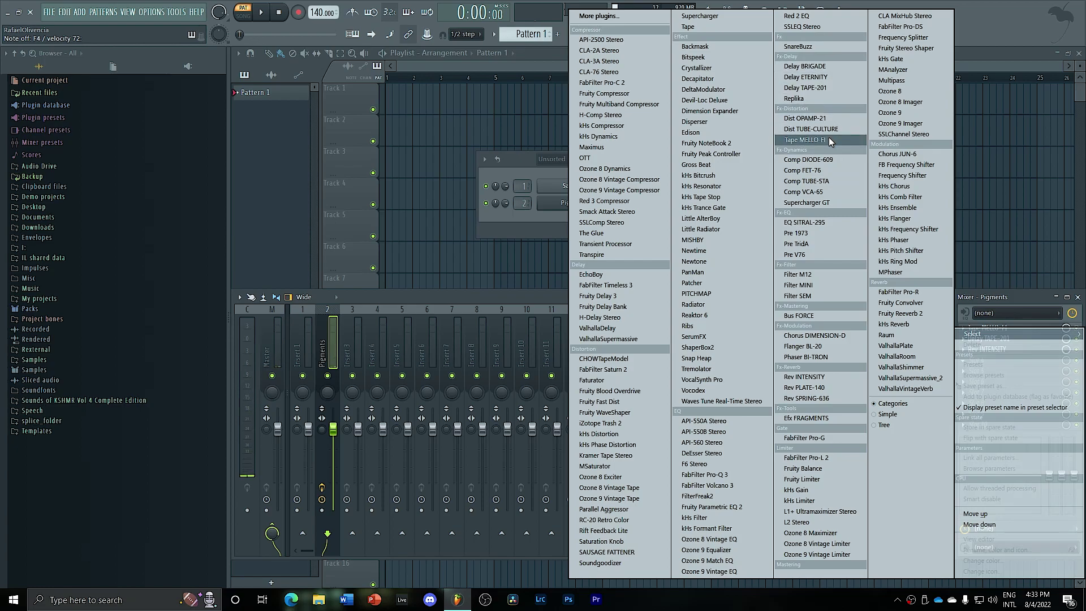
click(832, 222)
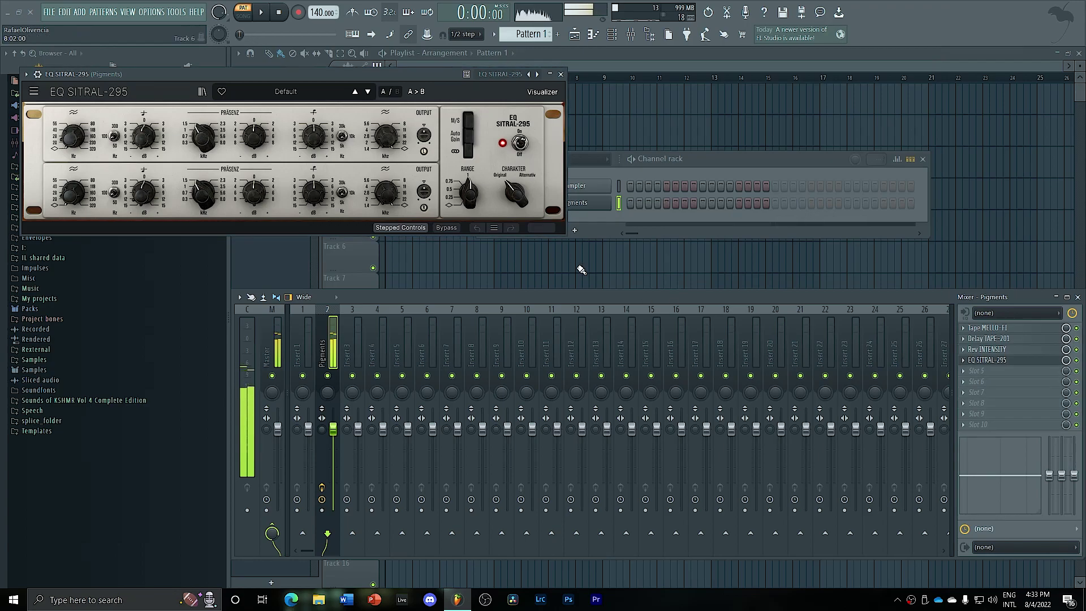
drag(279, 73, 559, 117)
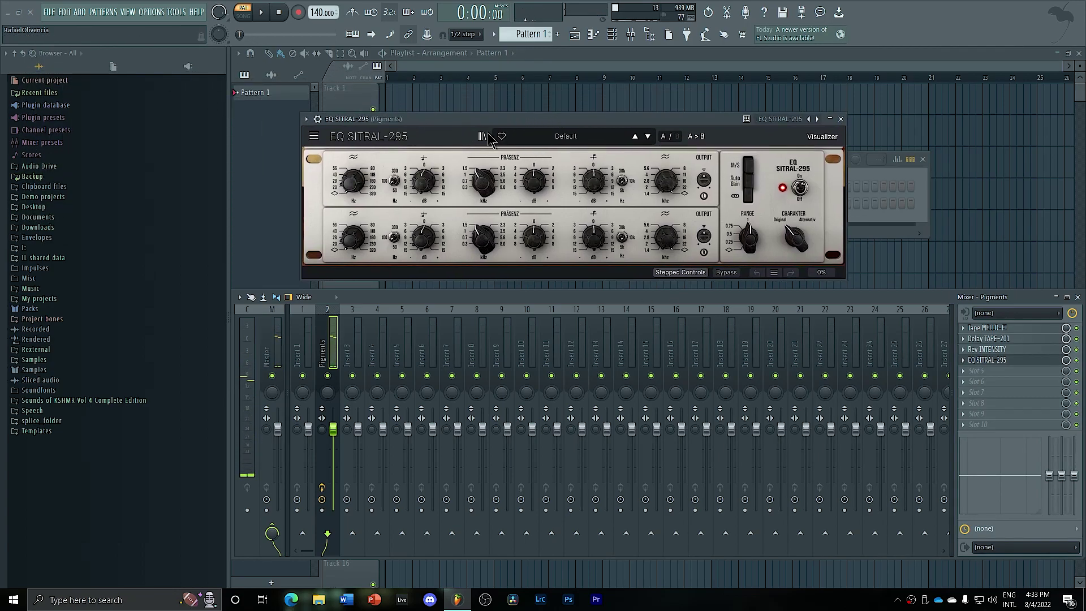
Cut the EQ's channel 1 low shelf gain and raise its high-pass cutoff to thin out the low end
drag(424, 181, 423, 192)
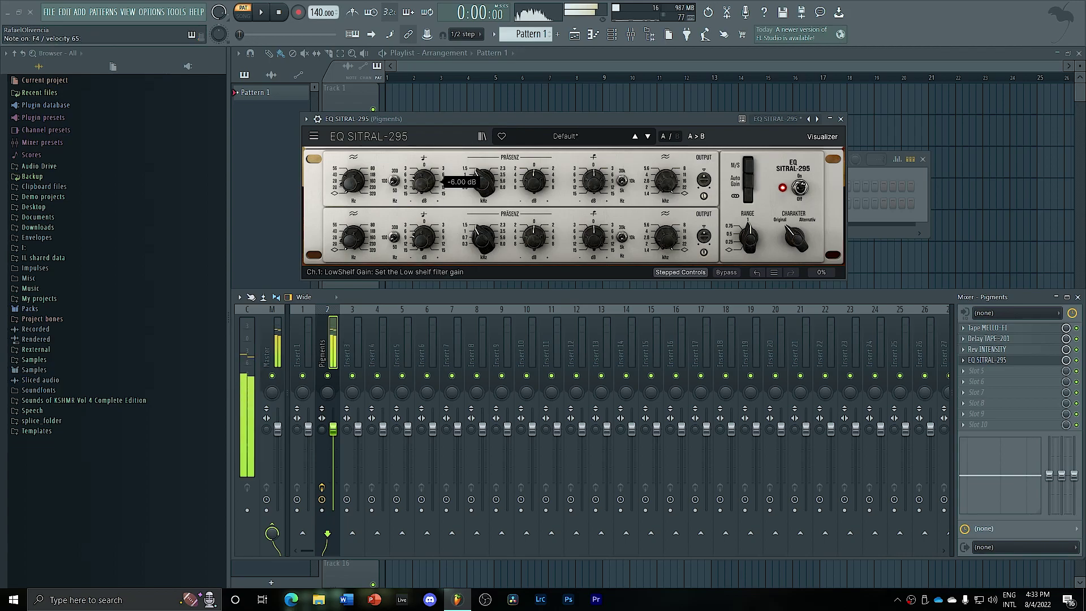
drag(352, 181, 351, 178)
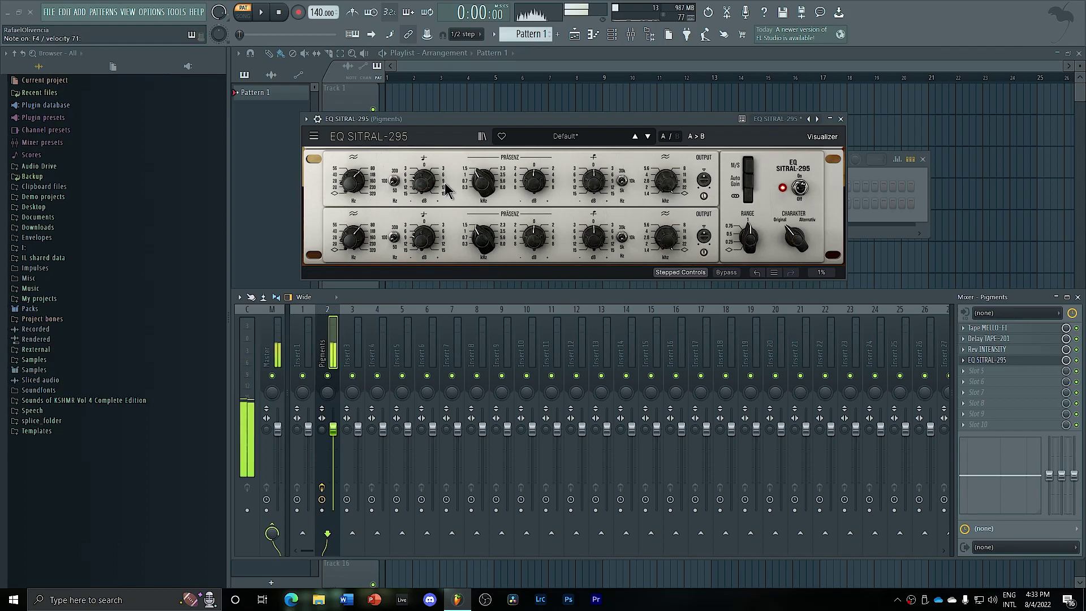
drag(424, 181, 424, 187)
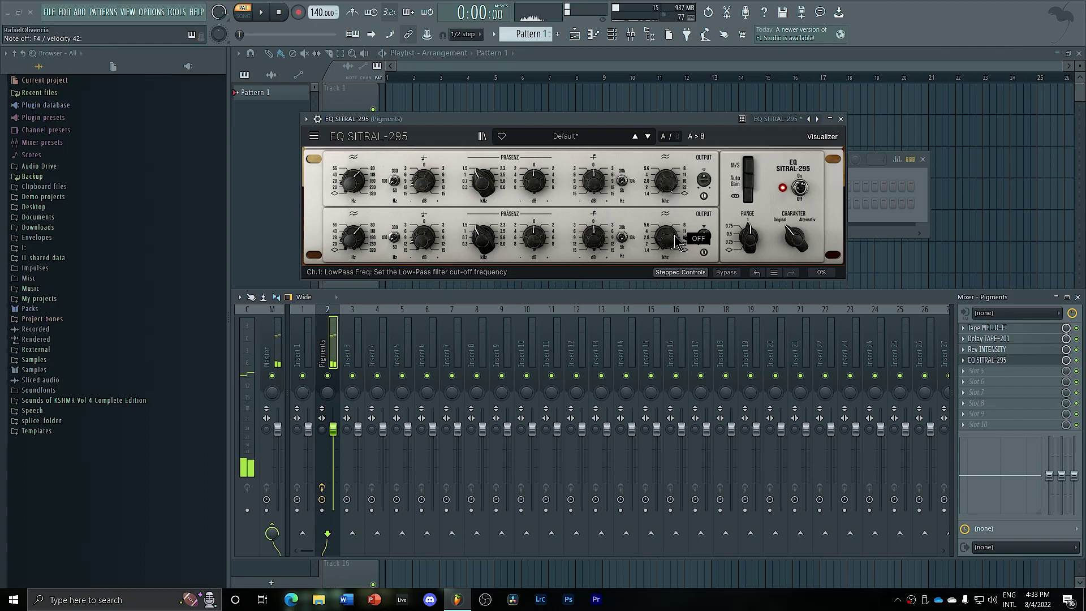
Raise the EQ's high shelf gain, set the low-pass cutoff to 11000 Hz, turn Charakter to Alternativ and close the EQ
mouse_move(670, 237)
drag(597, 237, 596, 228)
drag(666, 237, 667, 243)
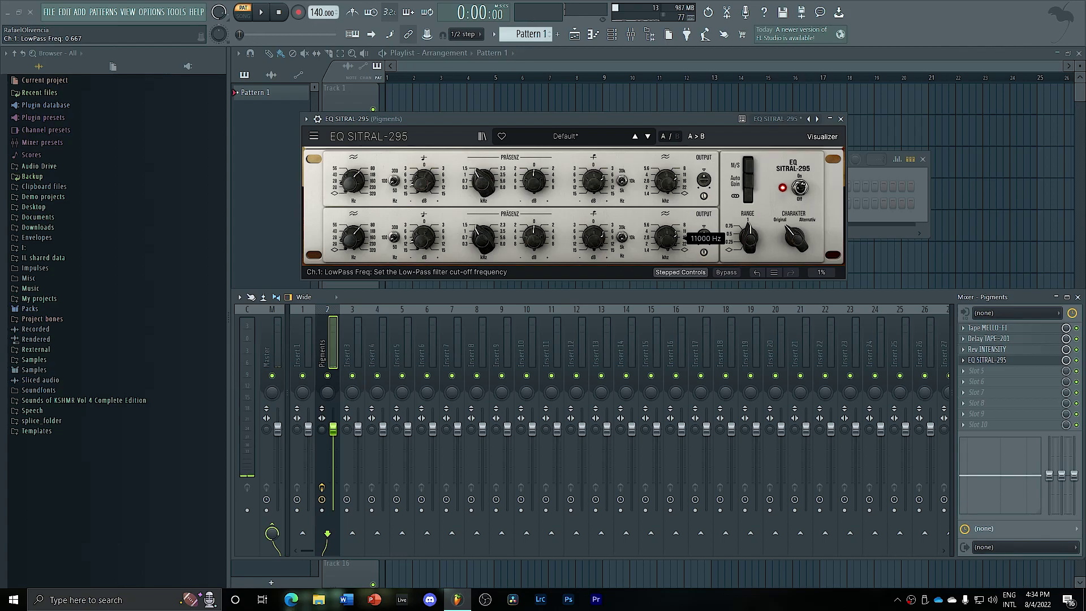
mouse_move(598, 240)
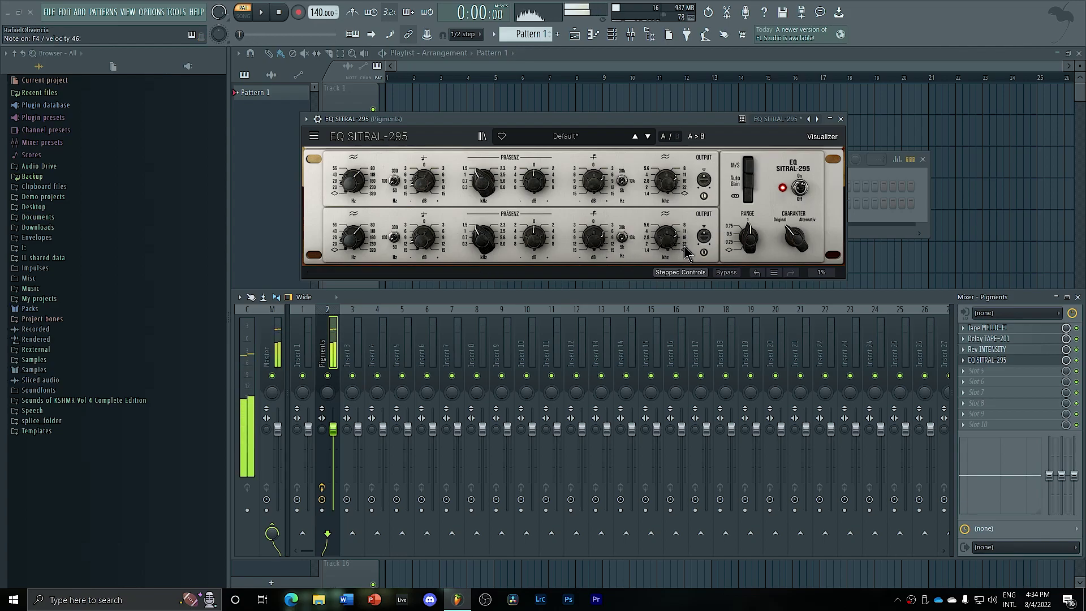
drag(796, 239, 797, 225)
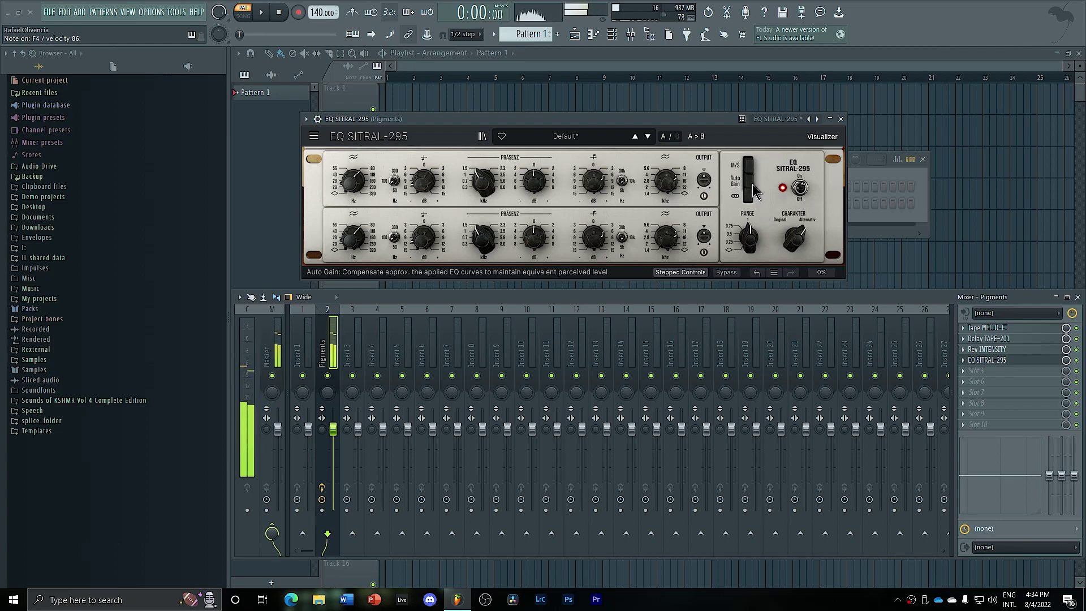
click(841, 120)
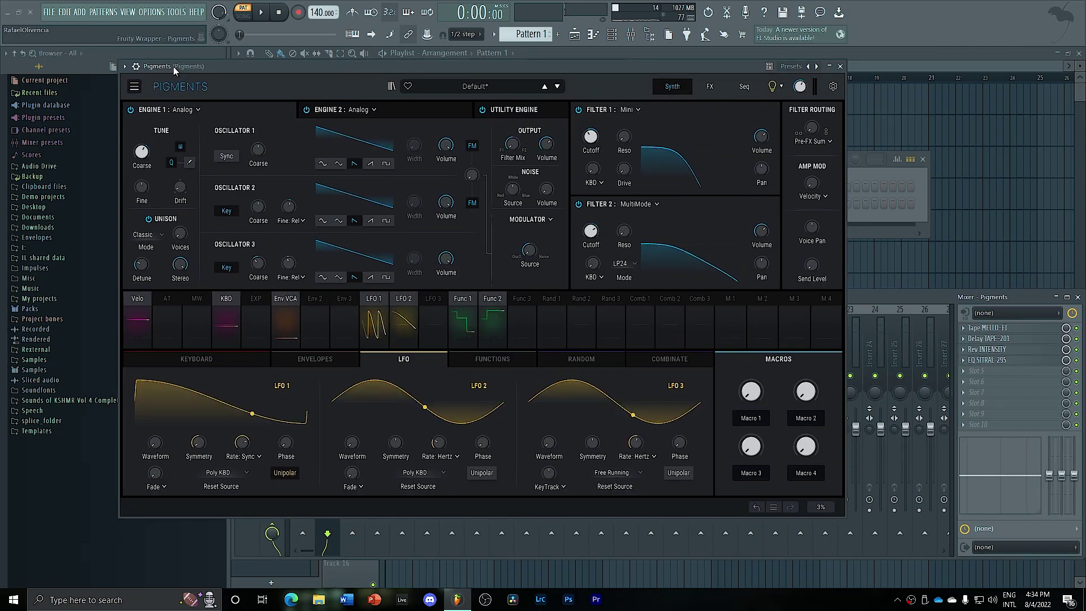
Reopen Pigments and review its sequencer page, synth engines and the step curve of Function 2
click(745, 86)
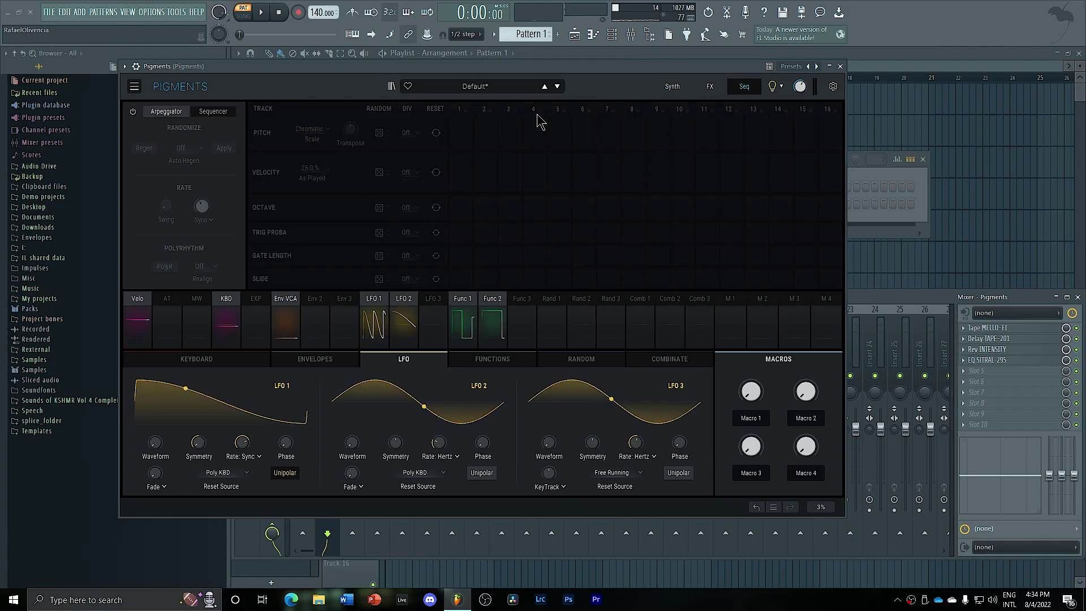
click(672, 86)
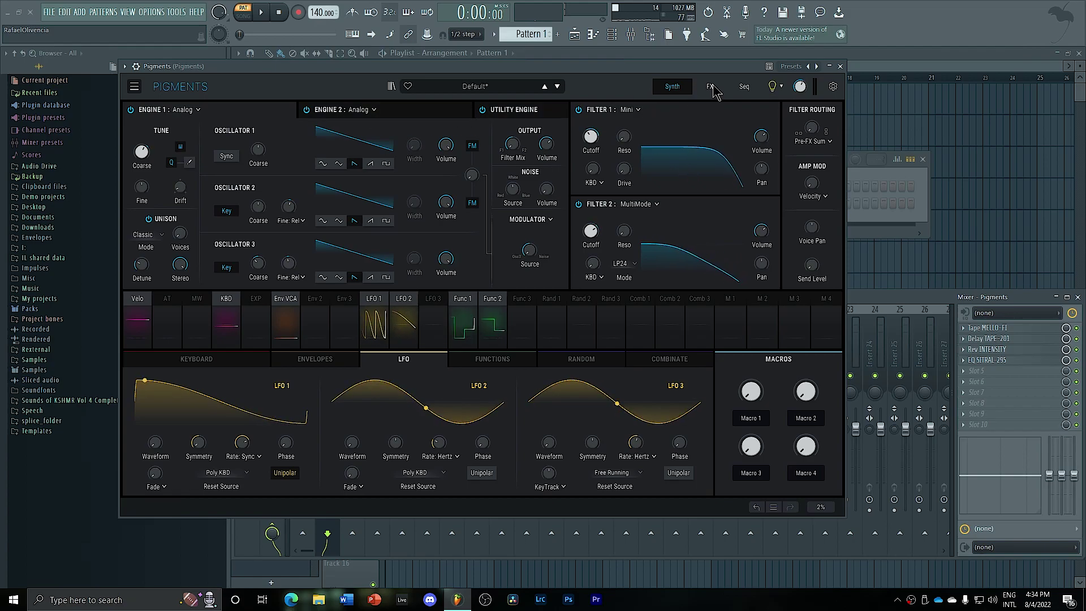
click(745, 87)
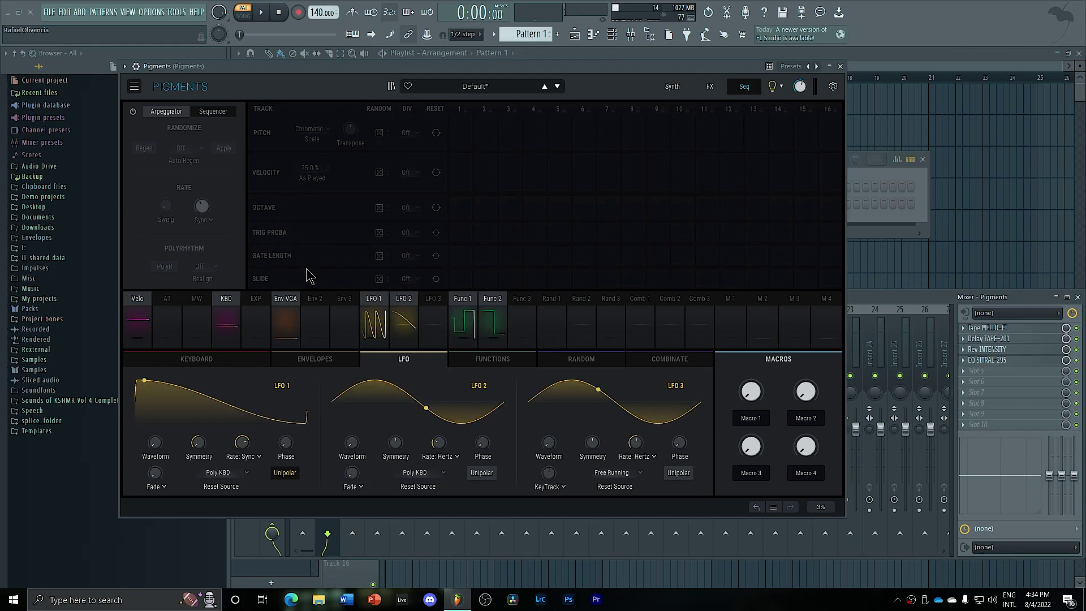
click(672, 87)
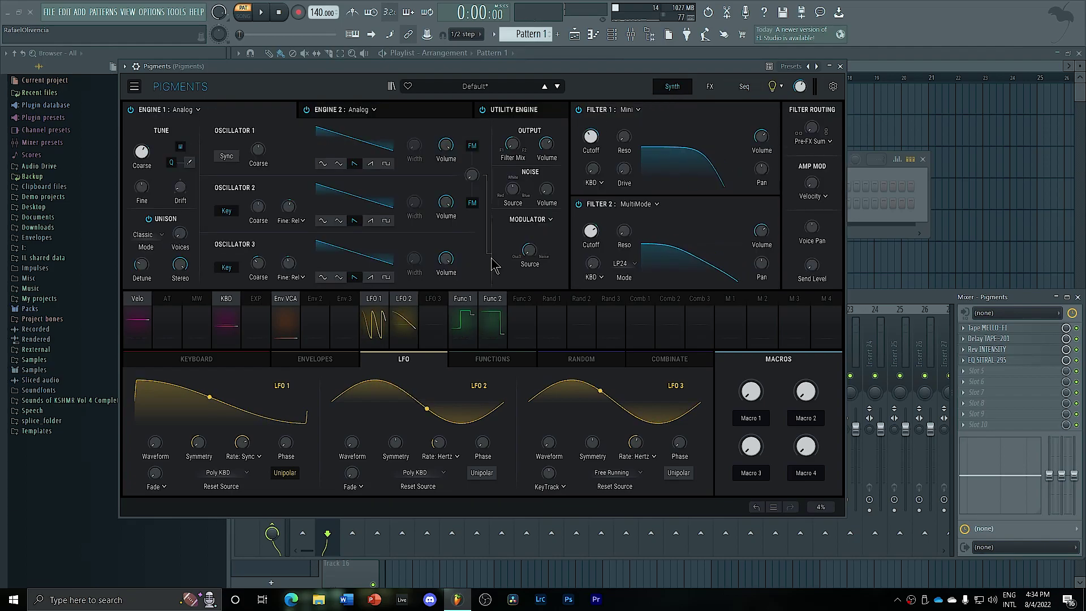
click(498, 359)
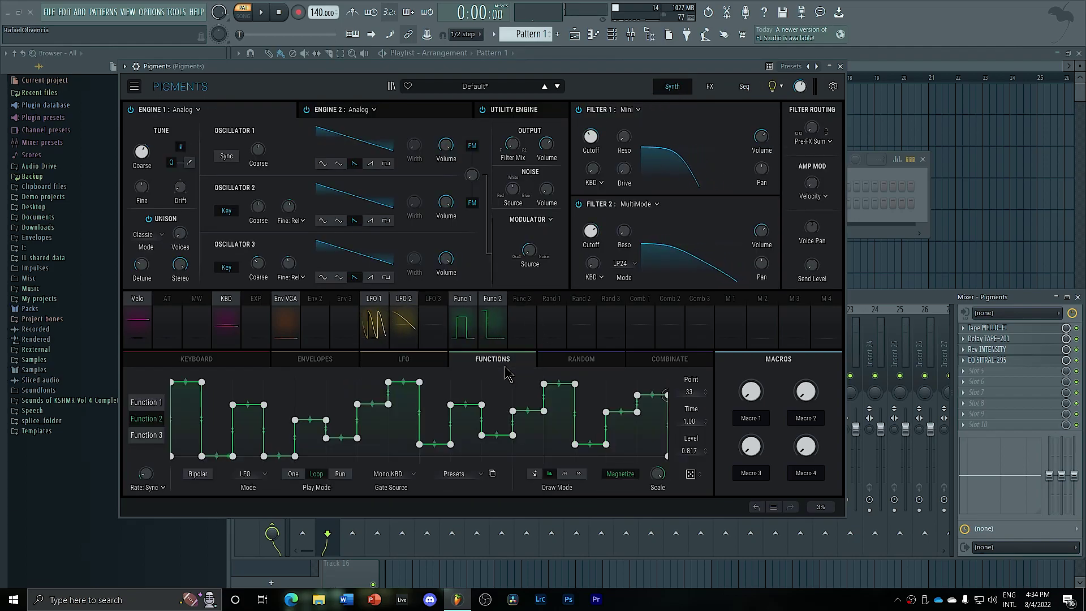